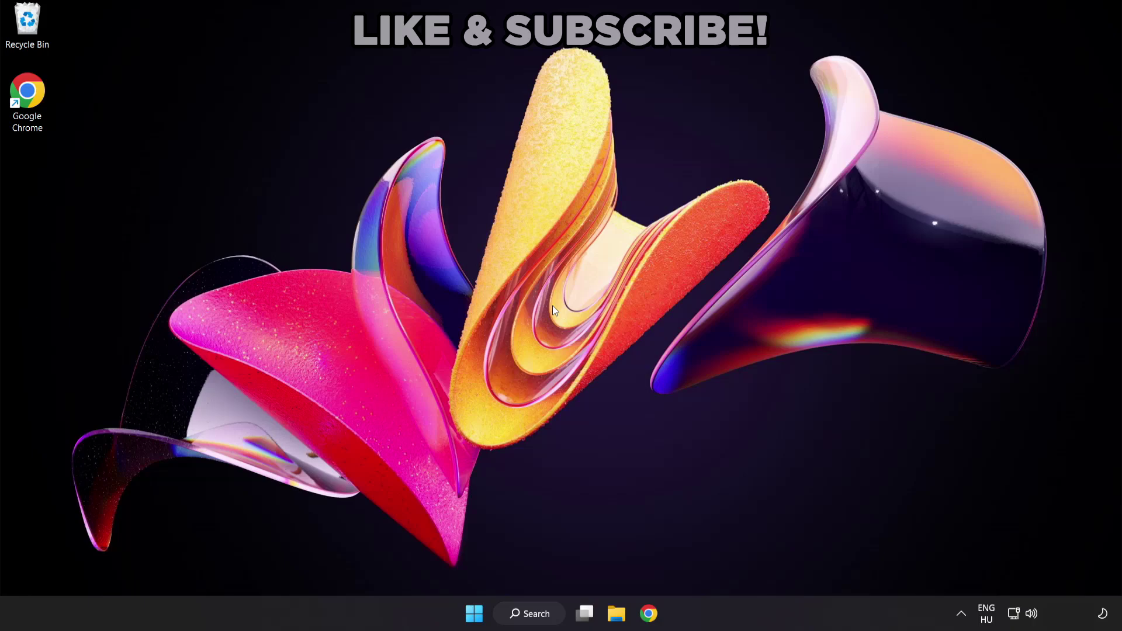
Search Windows for 'device manager'.
left_click(542, 618)
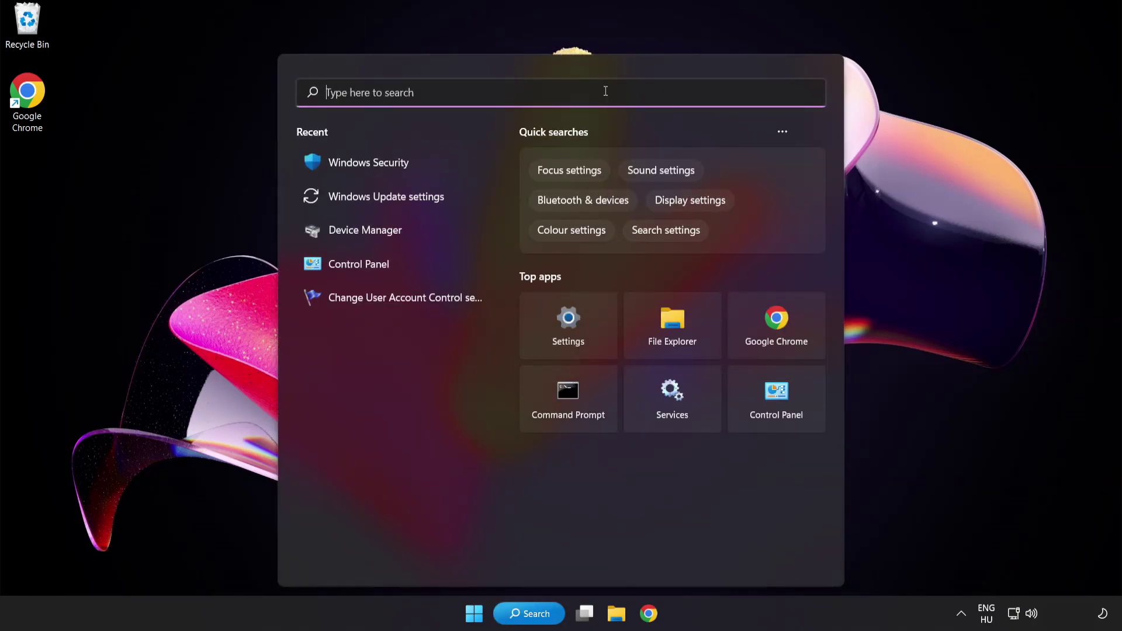
type("device manag")
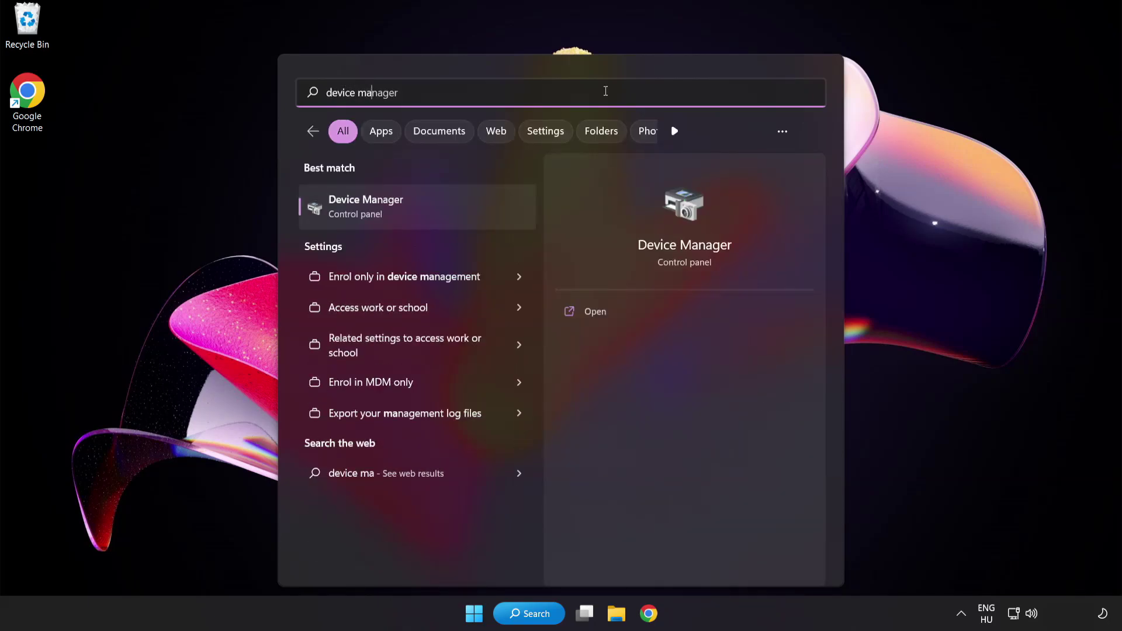
type("er")
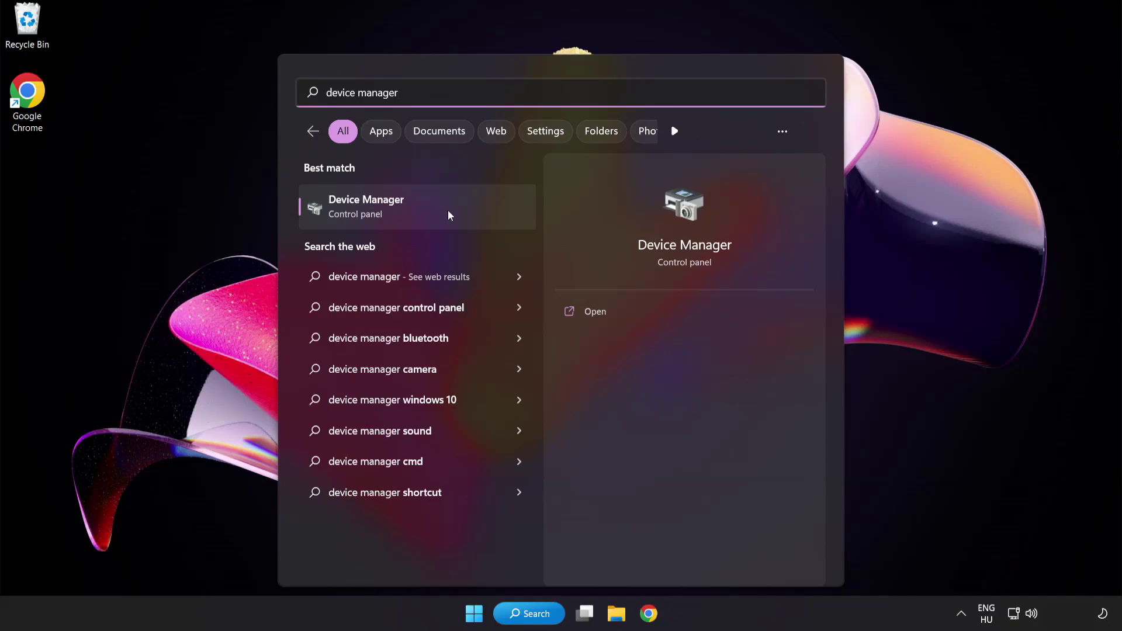
Open Device Manager and bring up the driver menu for the VMware SVGA 3D display adapter.
left_click(448, 212)
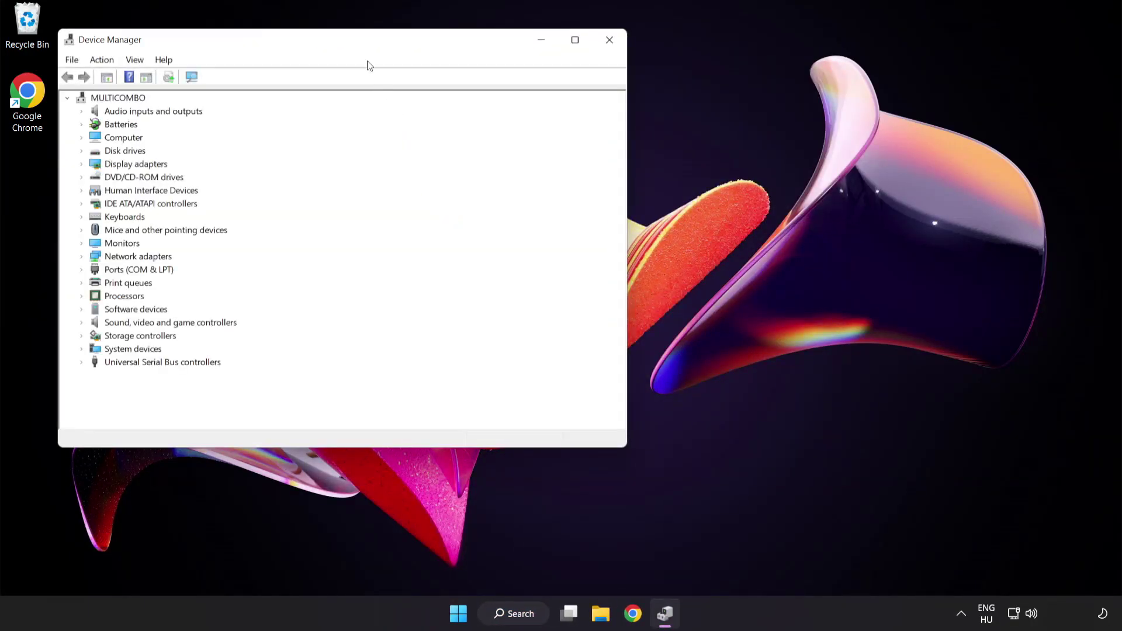
left_click_drag(360, 42, 550, 117)
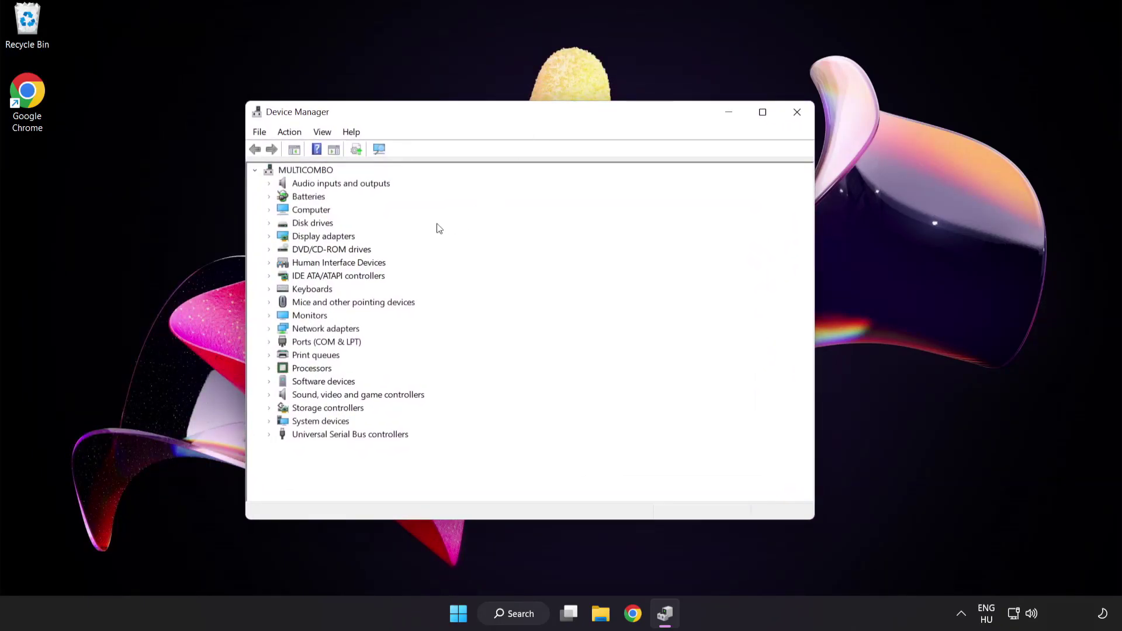
left_click(347, 241)
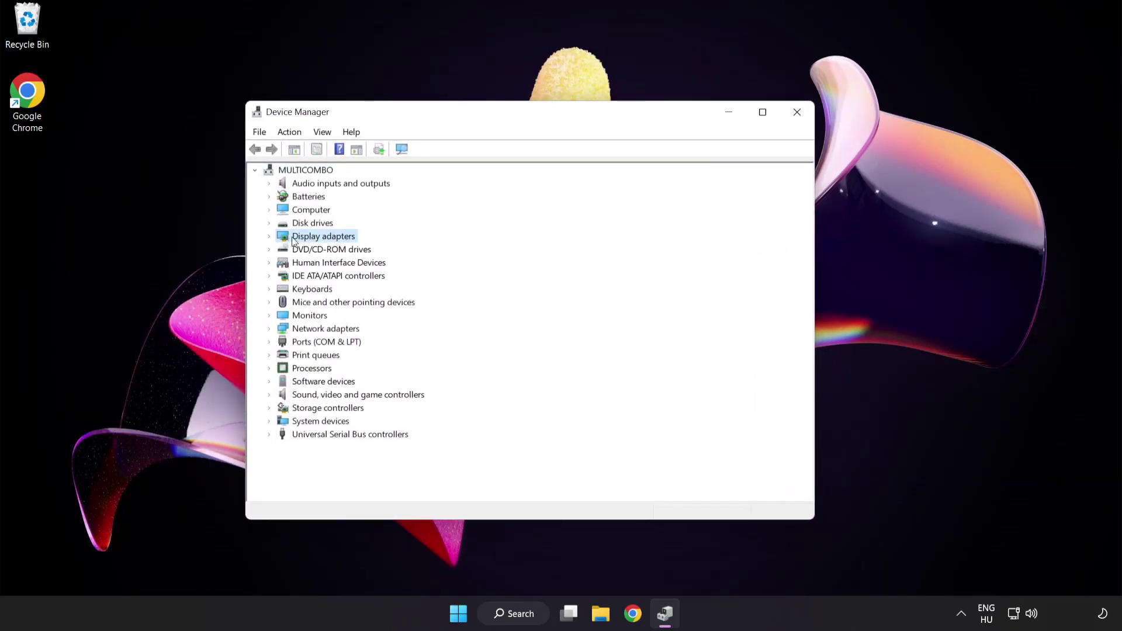
left_click(270, 238)
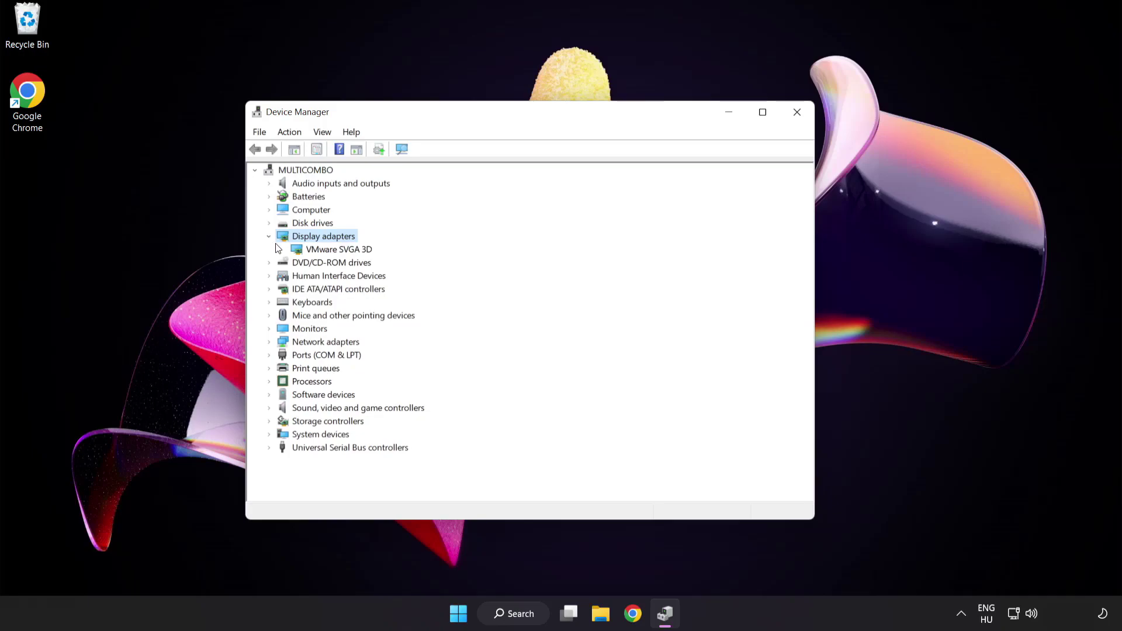
left_click(296, 253)
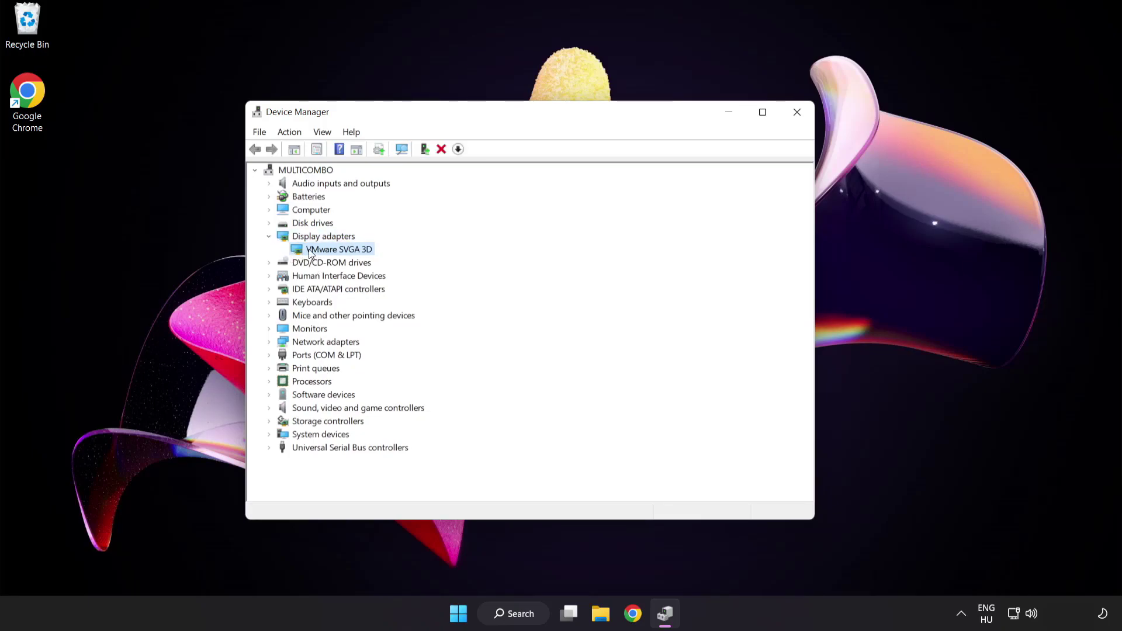
right_click(336, 253)
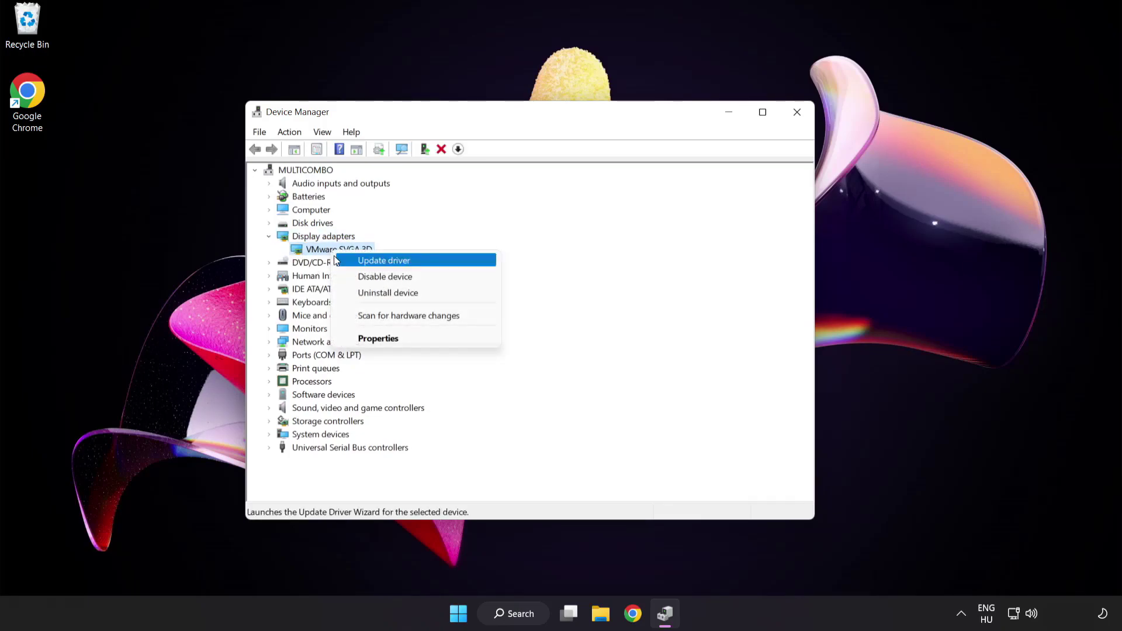
Search automatically for a VMware SVGA 3D driver, find the best one already installed, and close the wizard.
left_click(435, 260)
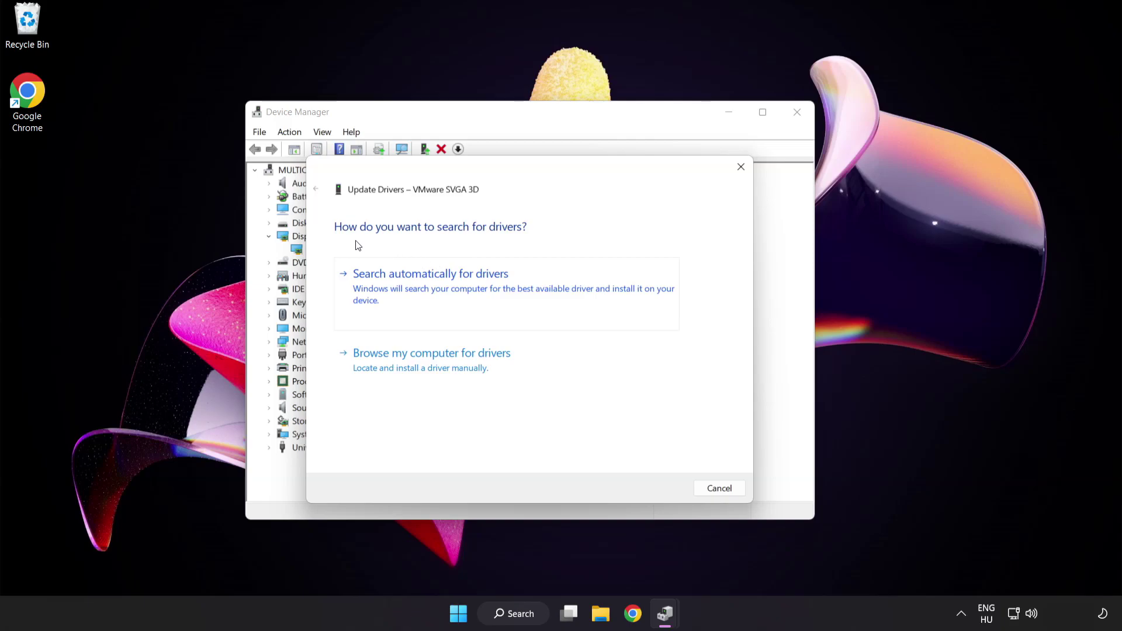
left_click(488, 285)
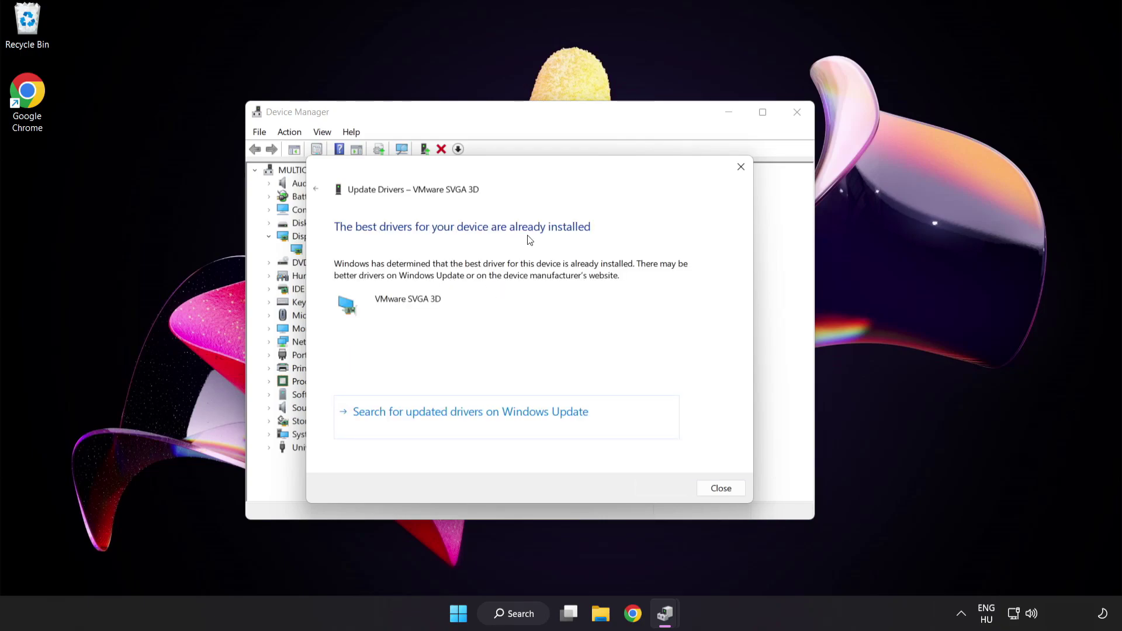
left_click(719, 489)
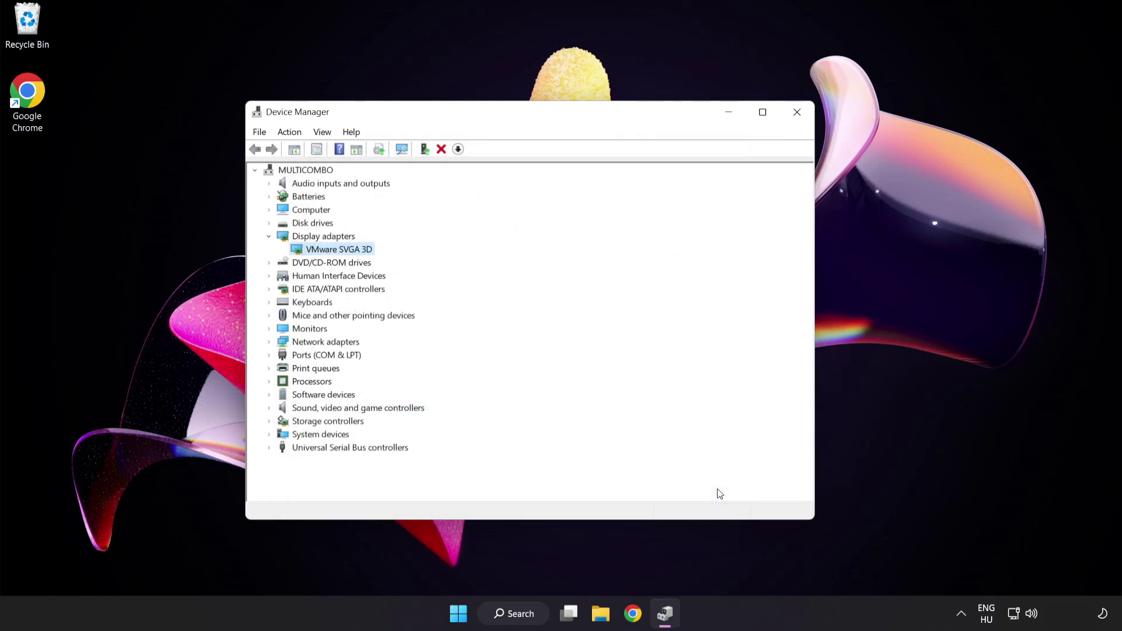
Close Device Manager and search Windows for 'update'.
left_click(797, 115)
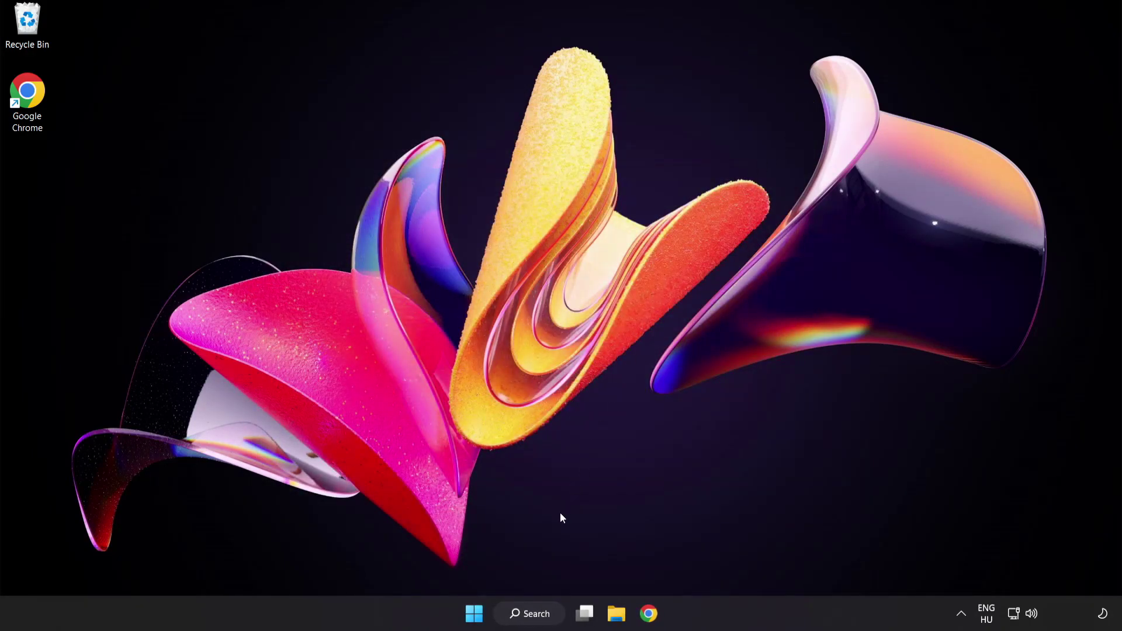
left_click(543, 618)
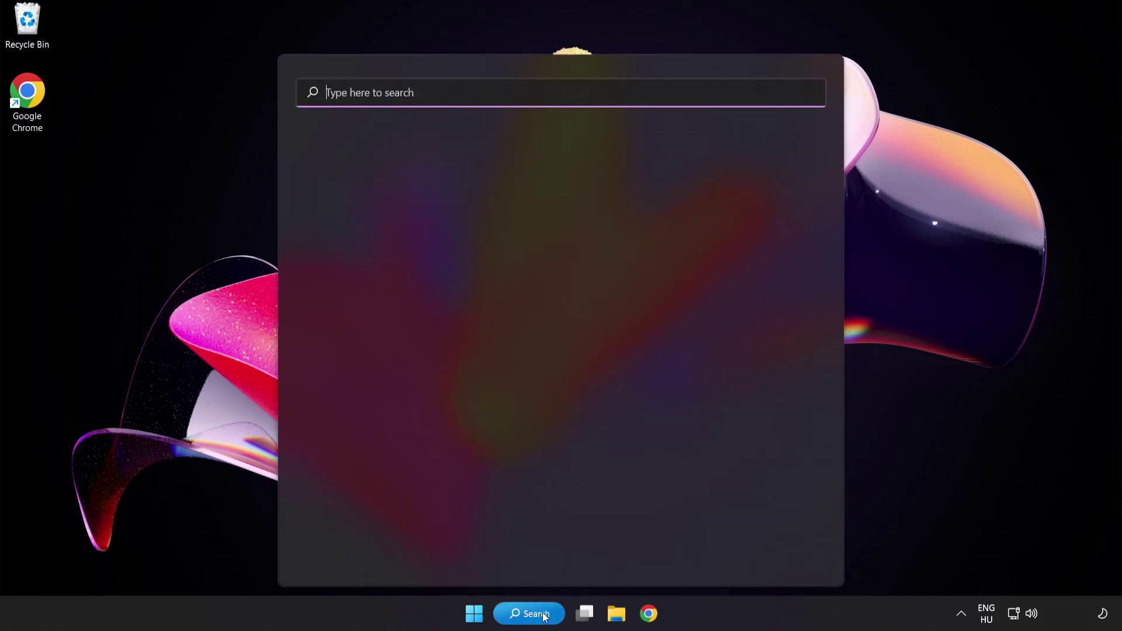
type("update")
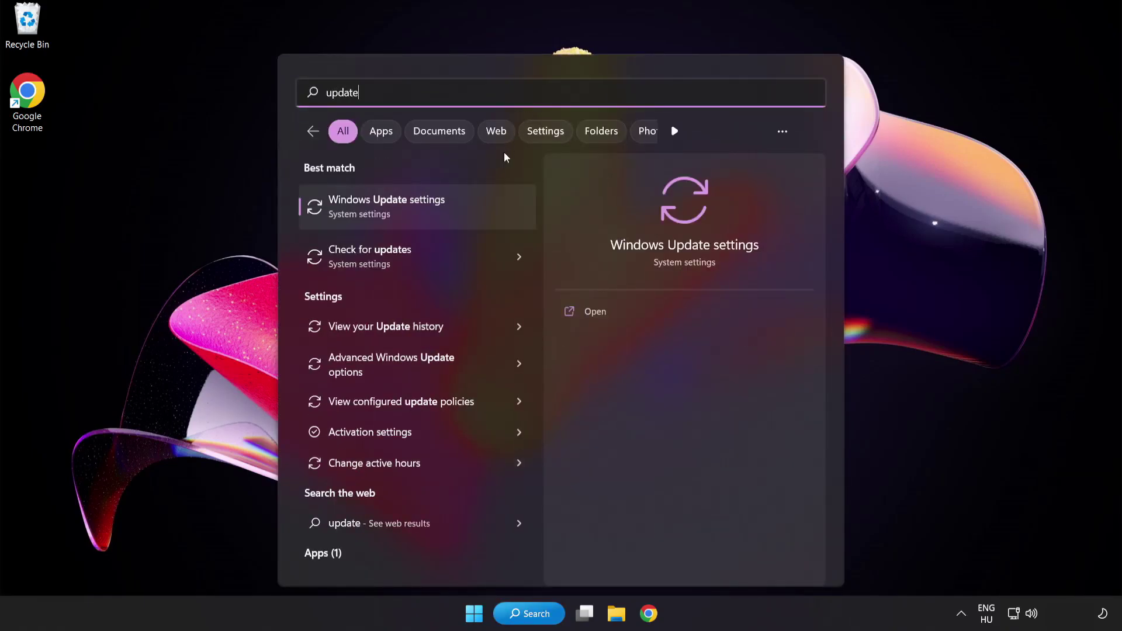
Run a Windows Update check, confirm the PC is up to date, and close Settings.
left_click(429, 216)
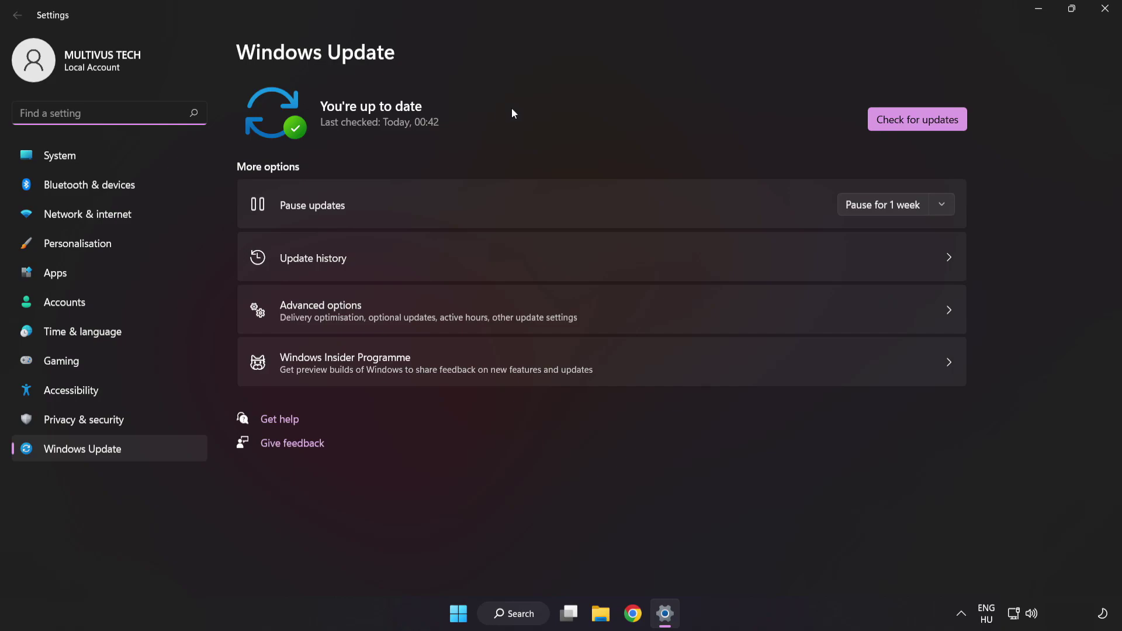
left_click(913, 125)
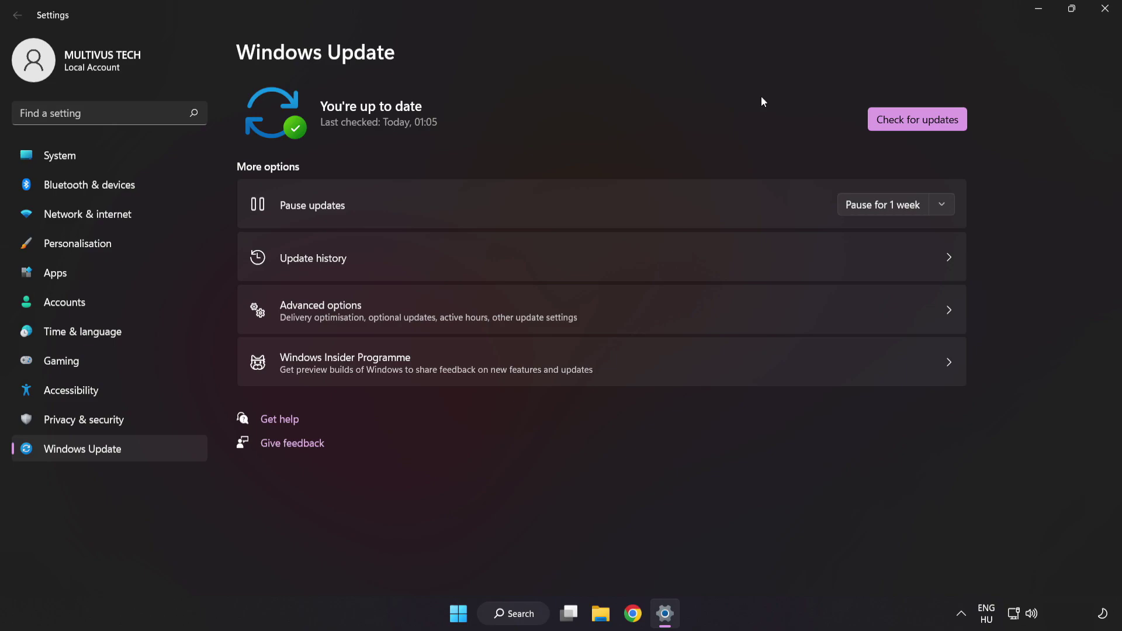
left_click(1103, 16)
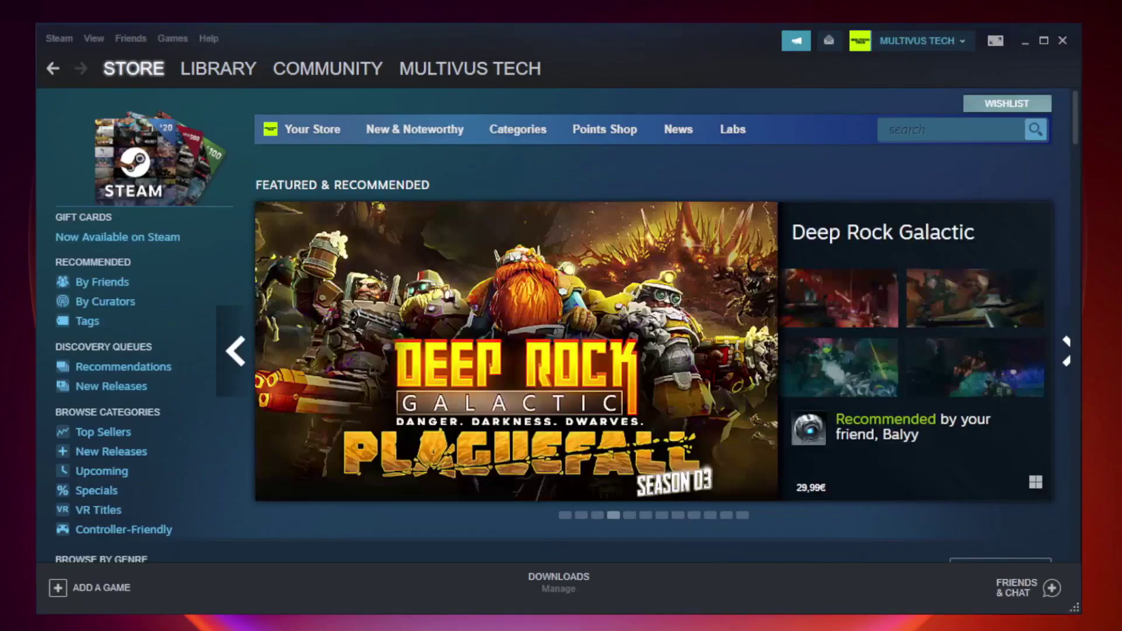
Open the Properties window for Unturned from the Steam library.
mouse_move(183, 73)
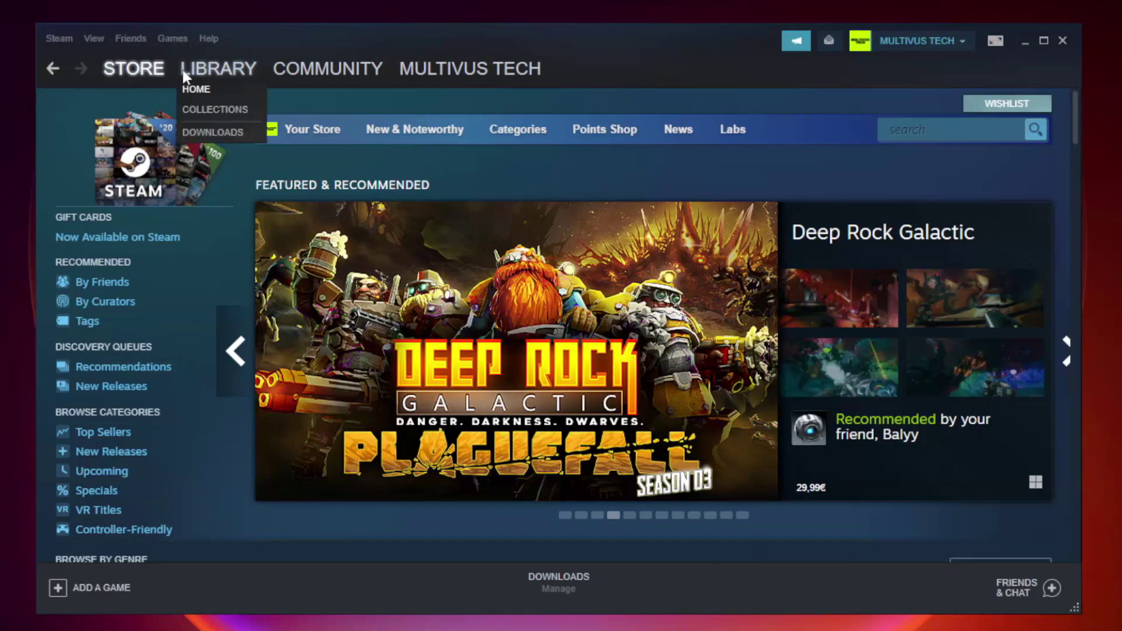
left_click(227, 75)
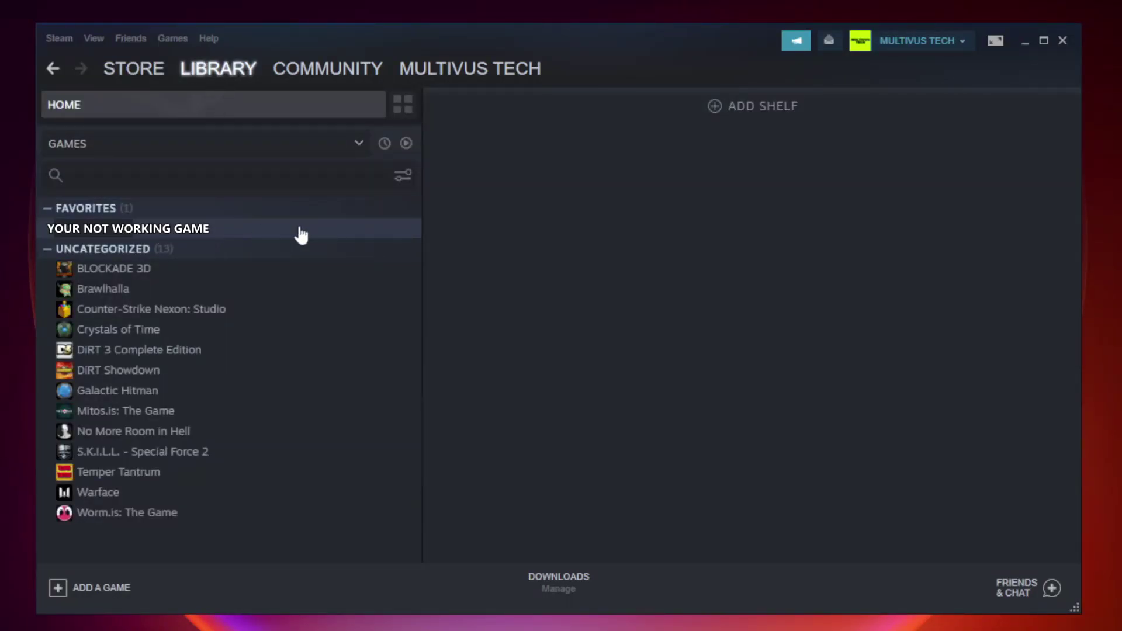
right_click(243, 233)
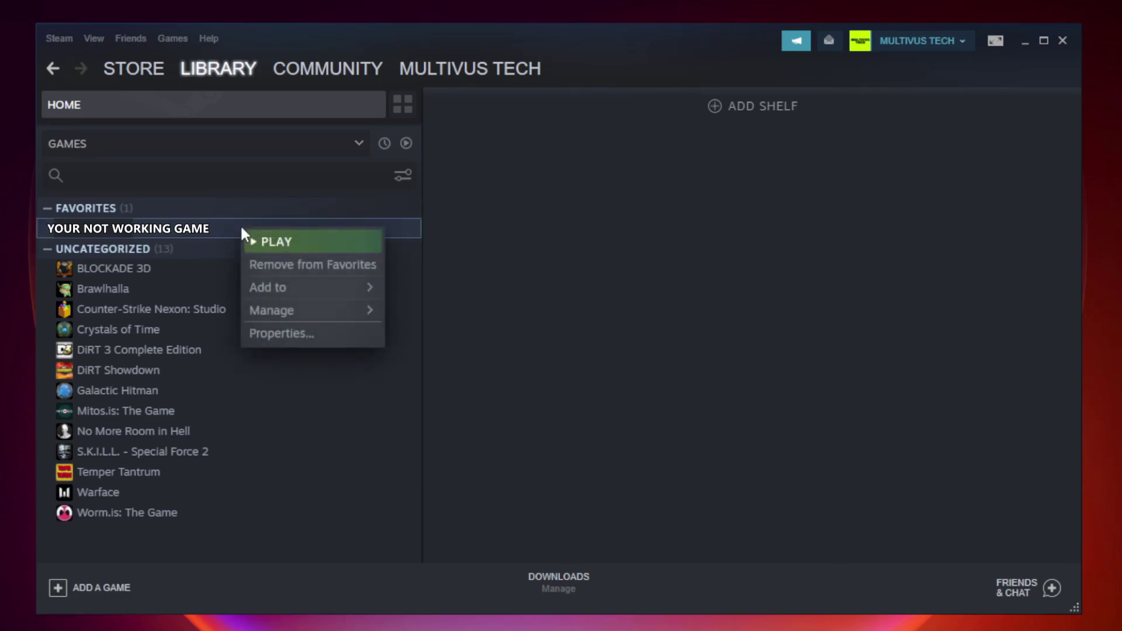
left_click(310, 331)
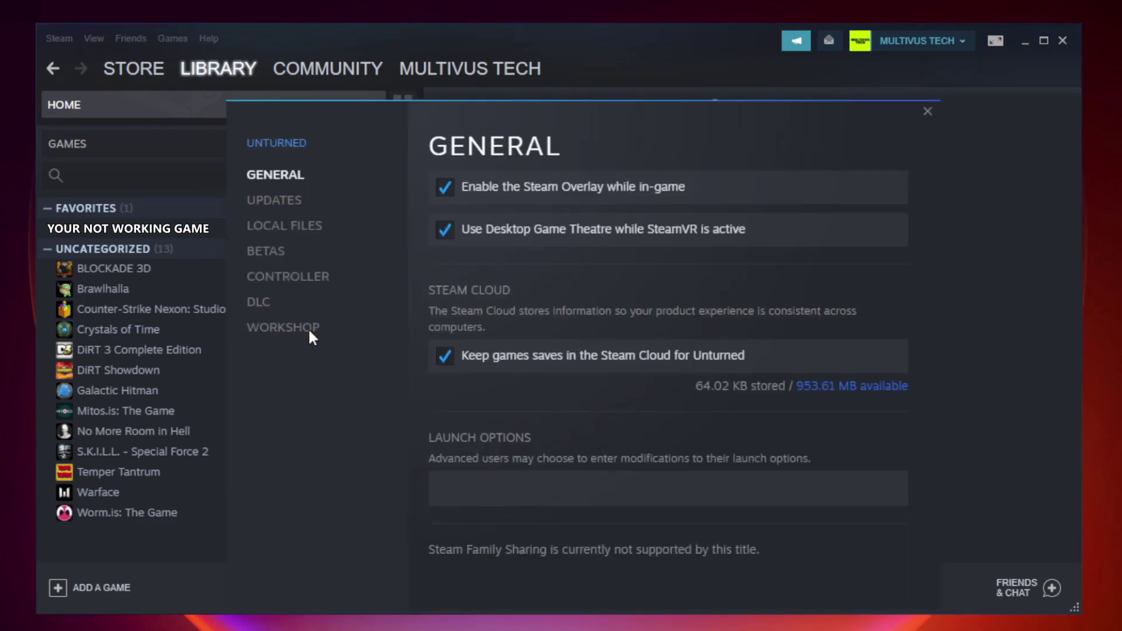
Verify the integrity of Unturned's local files, validating all 9192 files.
left_click(299, 236)
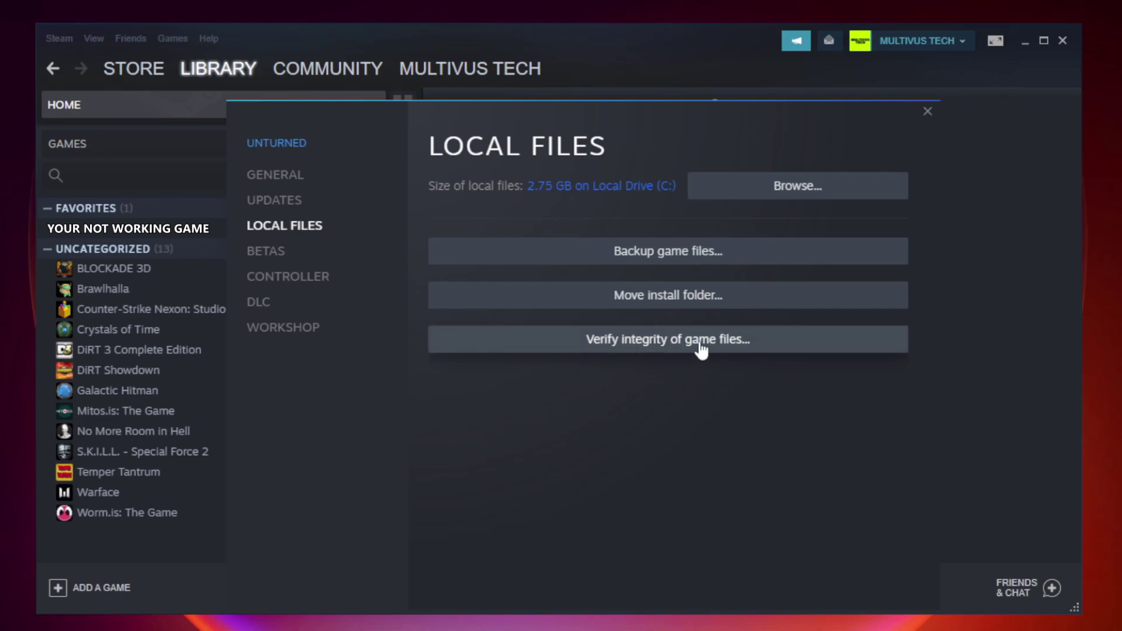
left_click(680, 351)
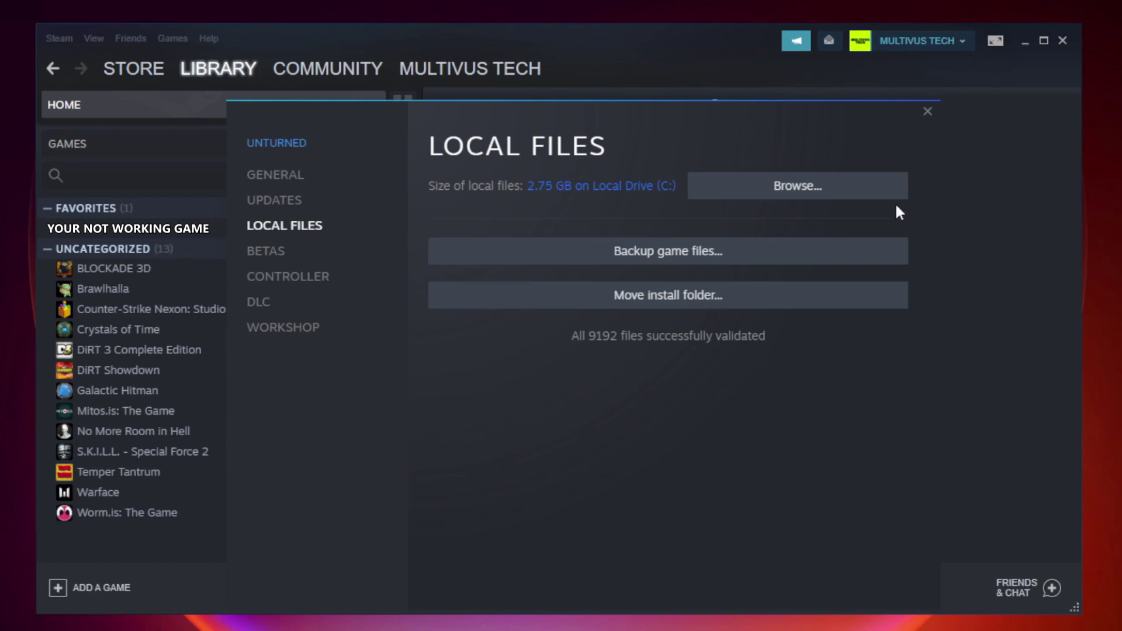
Open the YOUR NOT WORKING GAME shortcut's Properties in the game's steamapps\common folder.
left_click(802, 201)
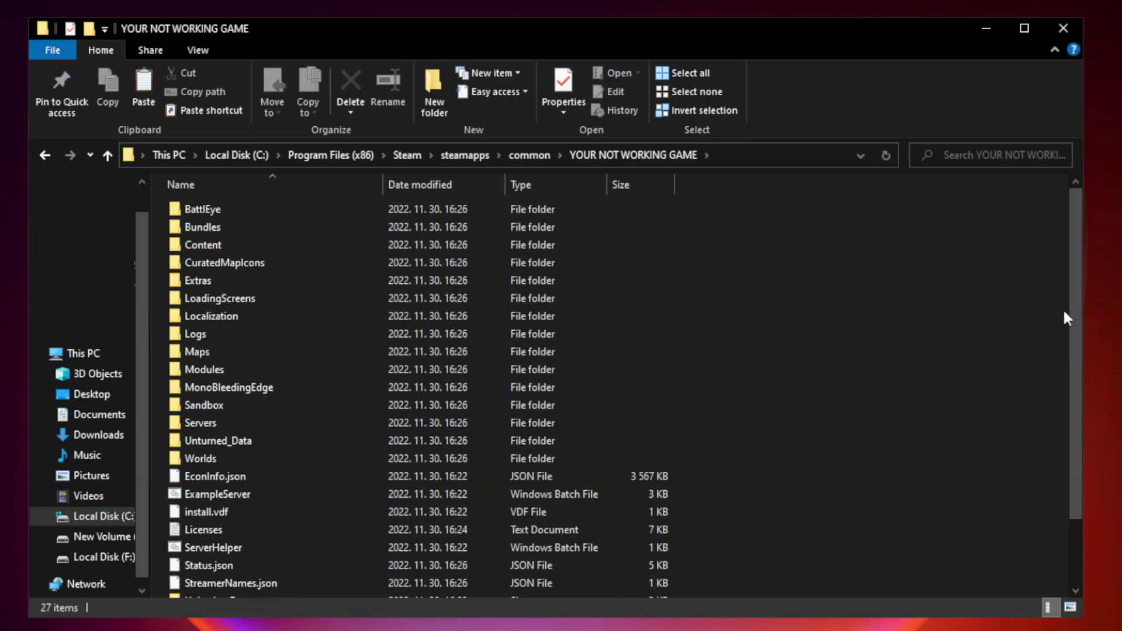
left_click_drag(1077, 307, 1078, 402)
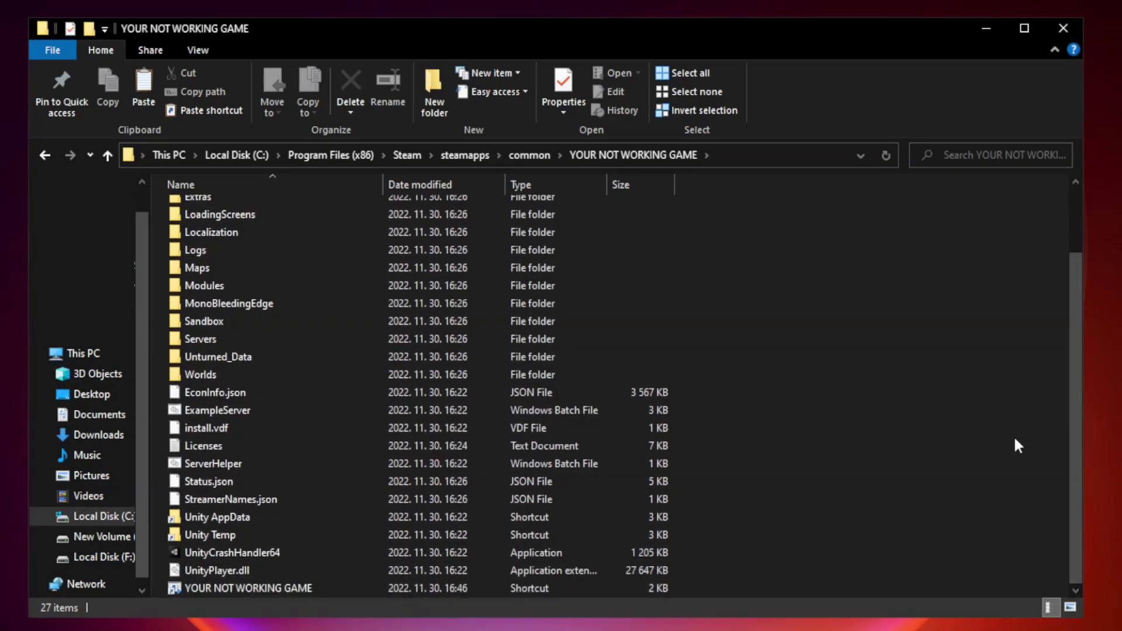
left_click(445, 586)
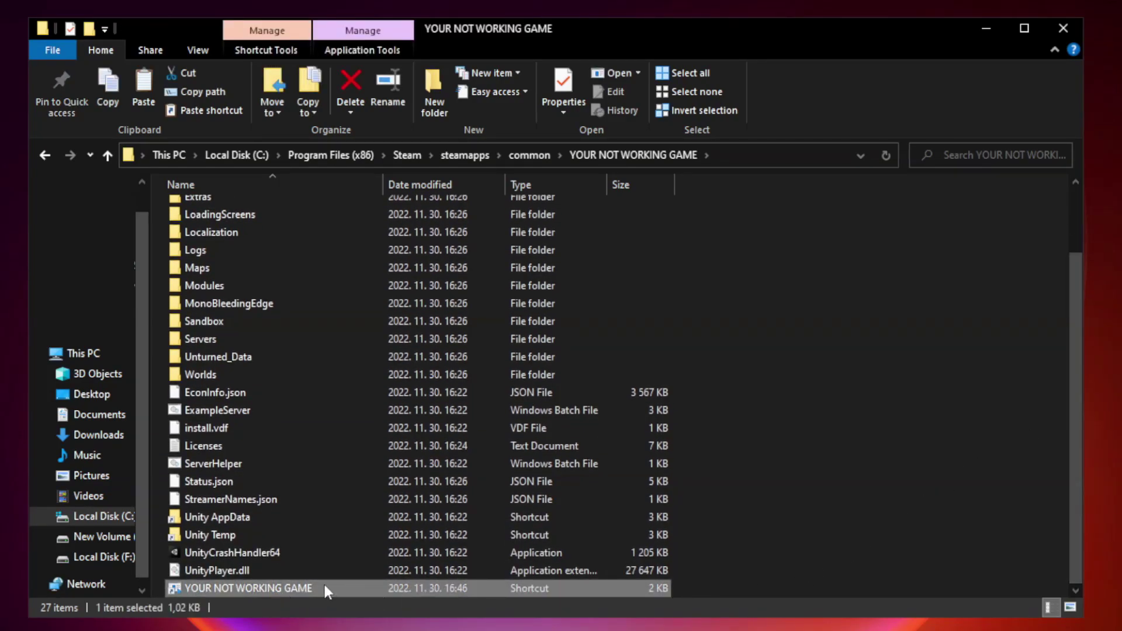
right_click(380, 584)
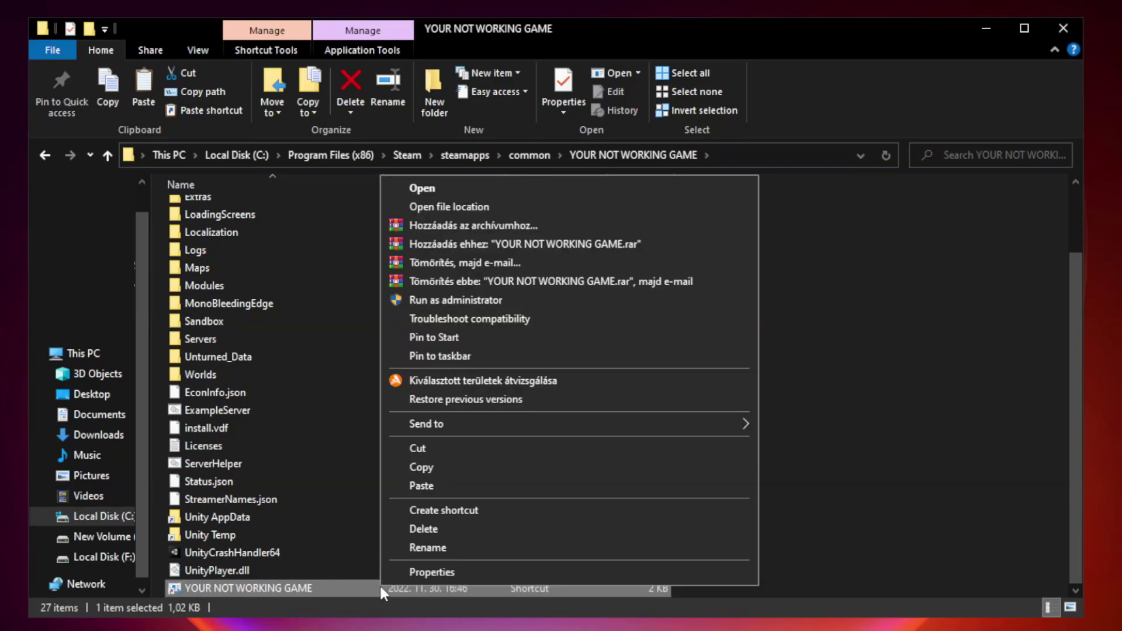
left_click(566, 576)
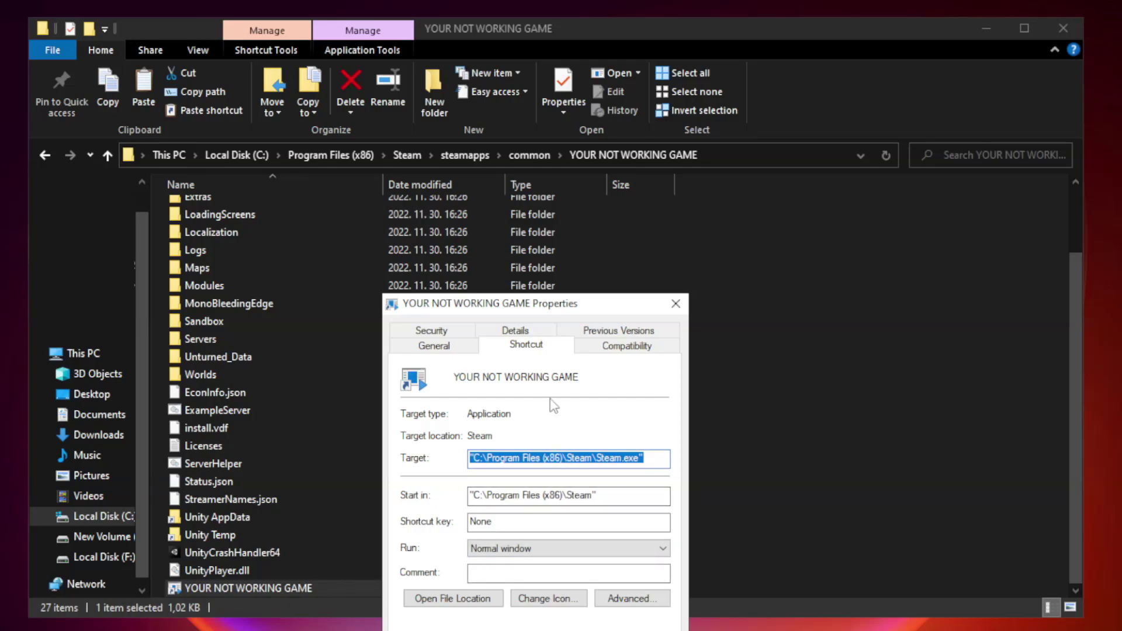
left_click_drag(556, 310, 557, 126)
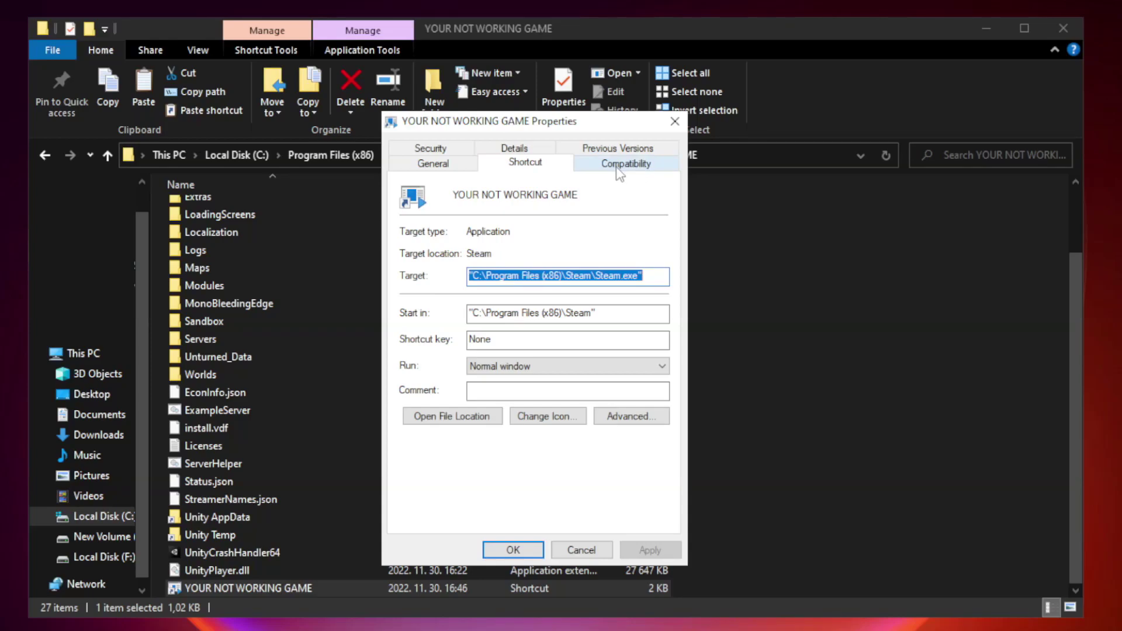
Set the shortcut to Windows 8 compatibility, no fullscreen optimizations, run as administrator, and apply.
left_click(624, 165)
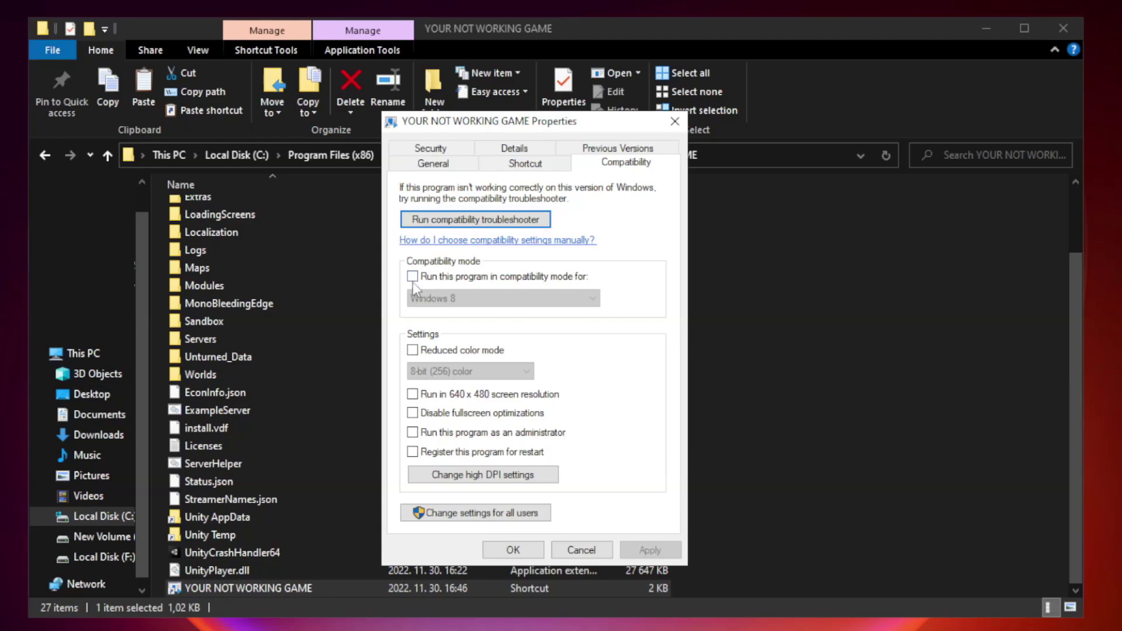
left_click(447, 281)
left_click(504, 299)
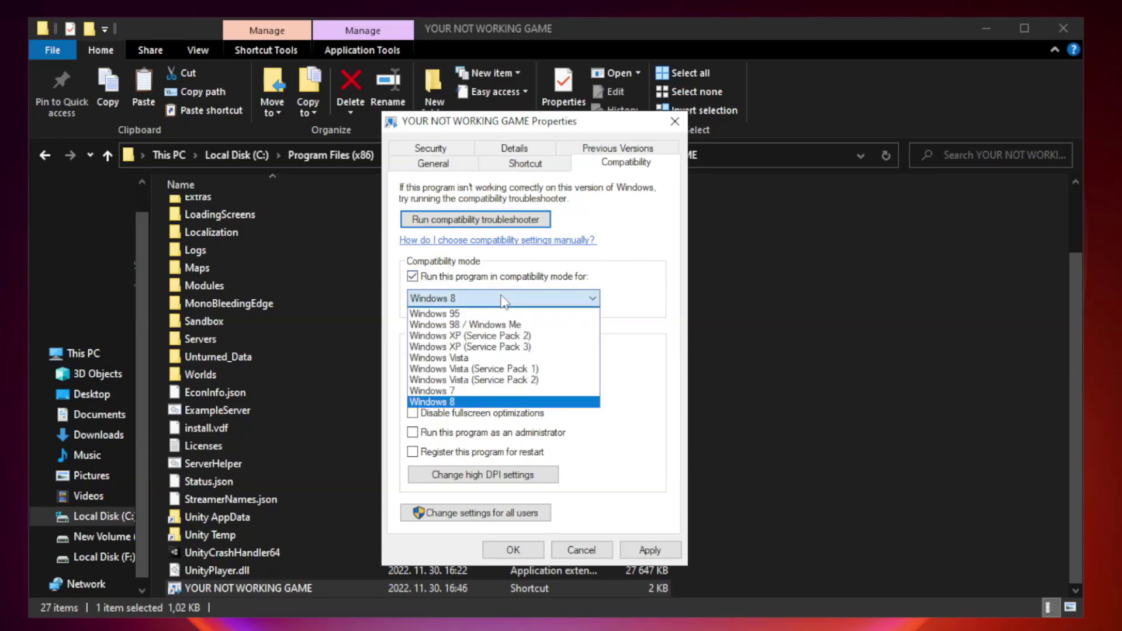
left_click(475, 402)
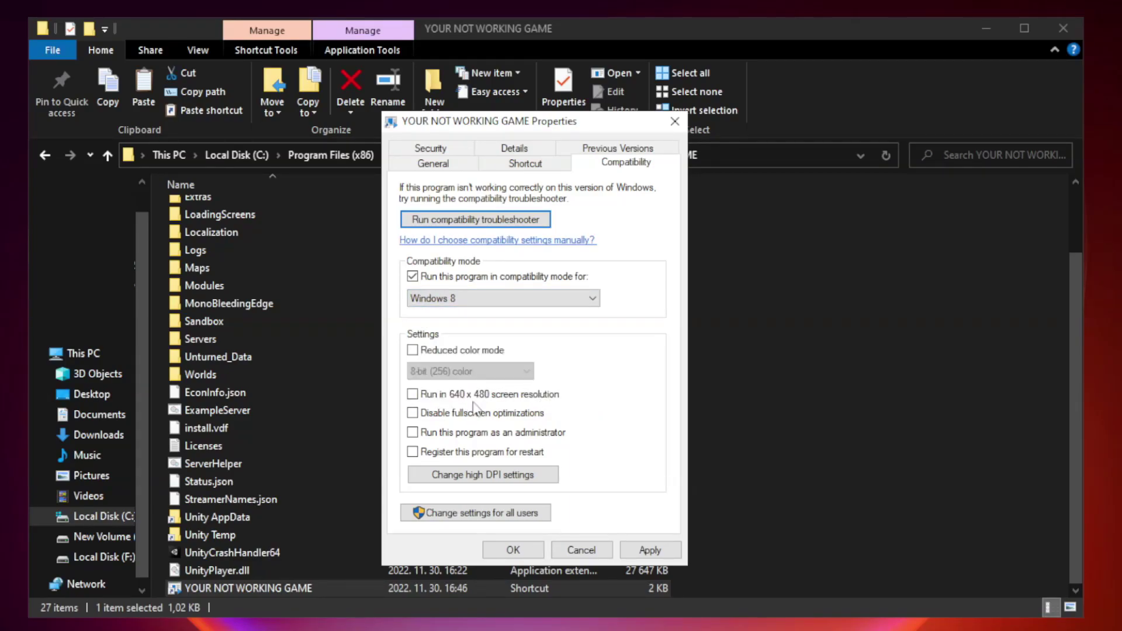
left_click(439, 418)
left_click(443, 438)
left_click(648, 552)
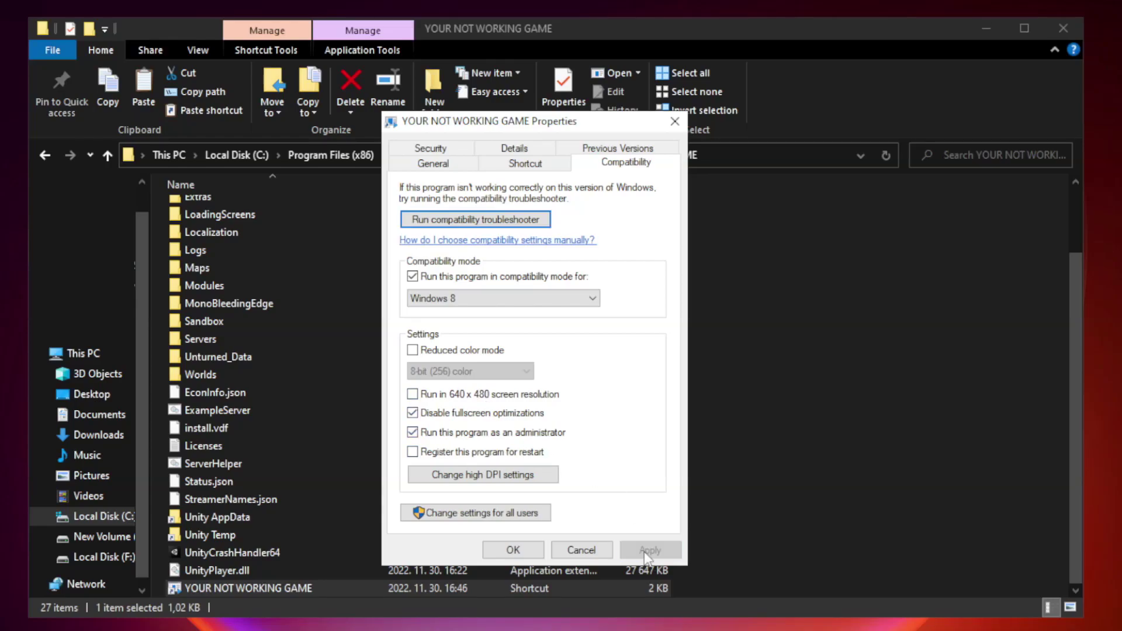
left_click(512, 550)
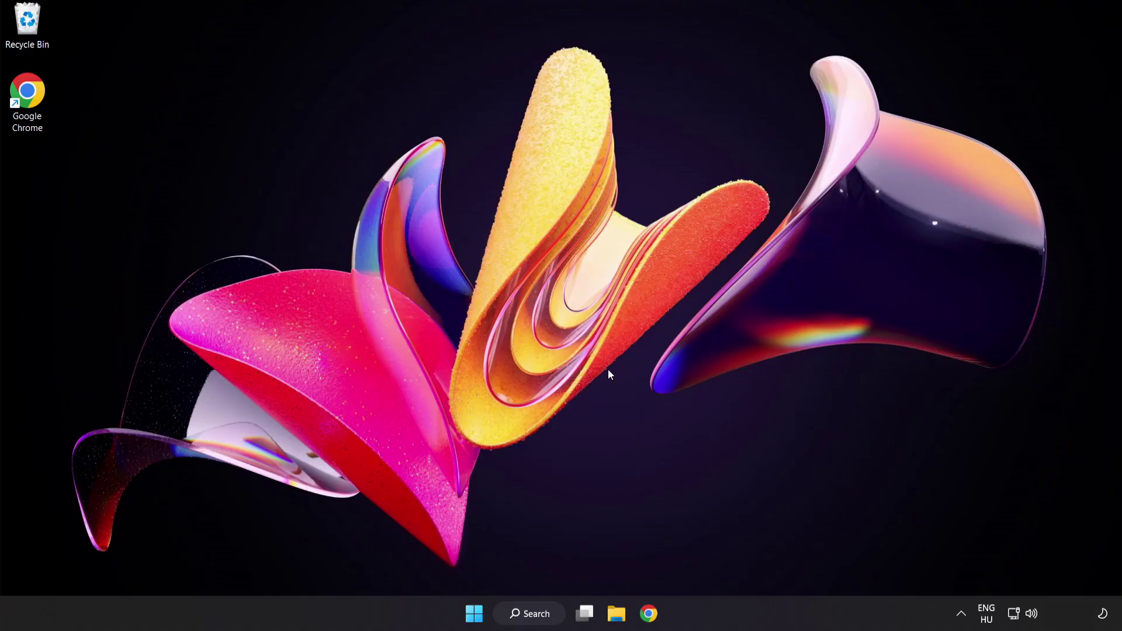
Open Task Manager from the Start right-click menu and show its startup apps.
right_click(479, 617)
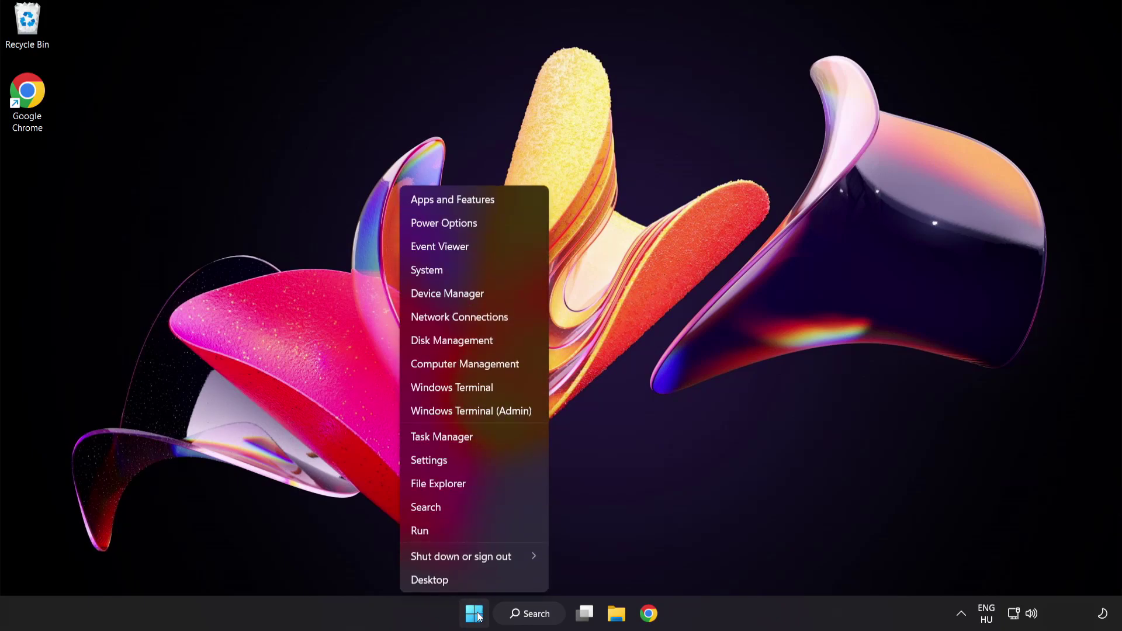
left_click(485, 437)
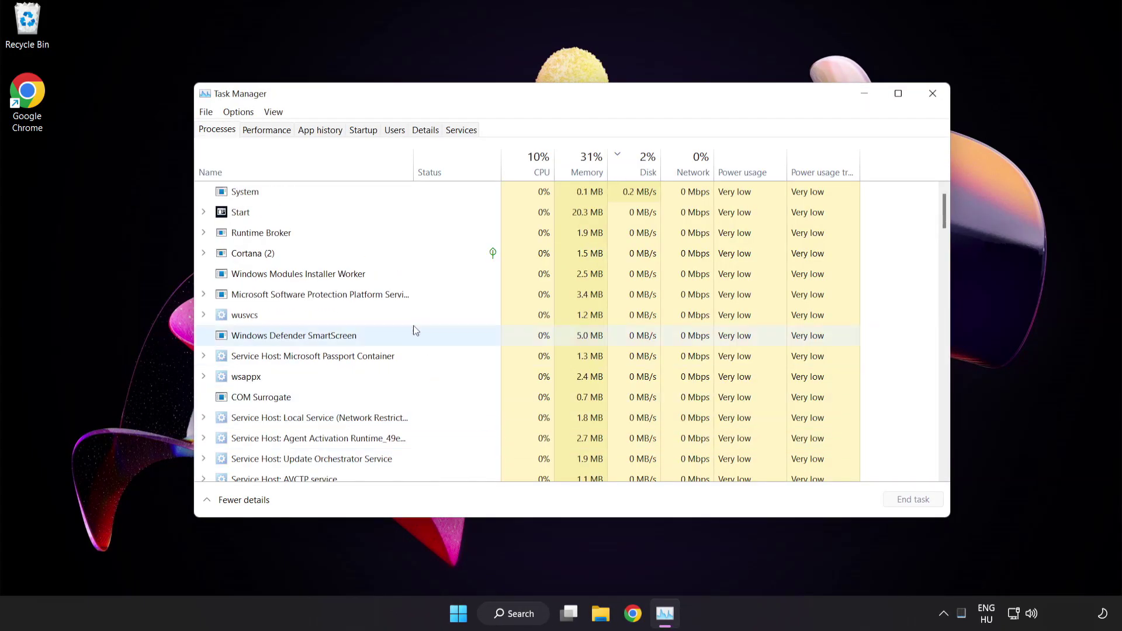
left_click(364, 131)
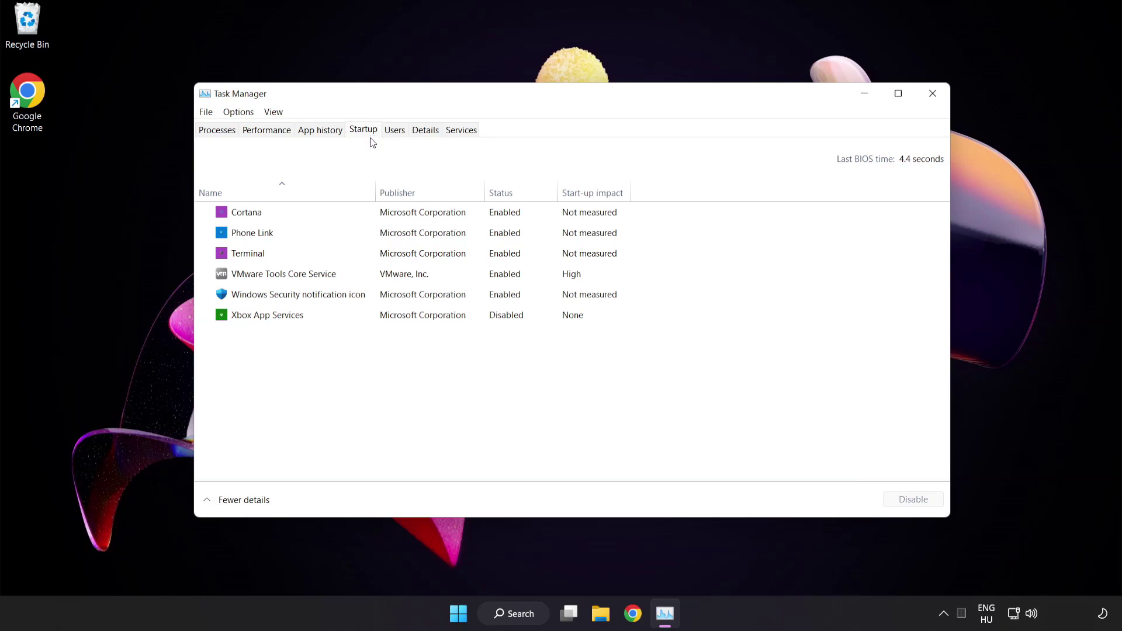
Disable Cortana, Phone Link, Terminal and Windows Security notification icon at startup.
left_click(372, 217)
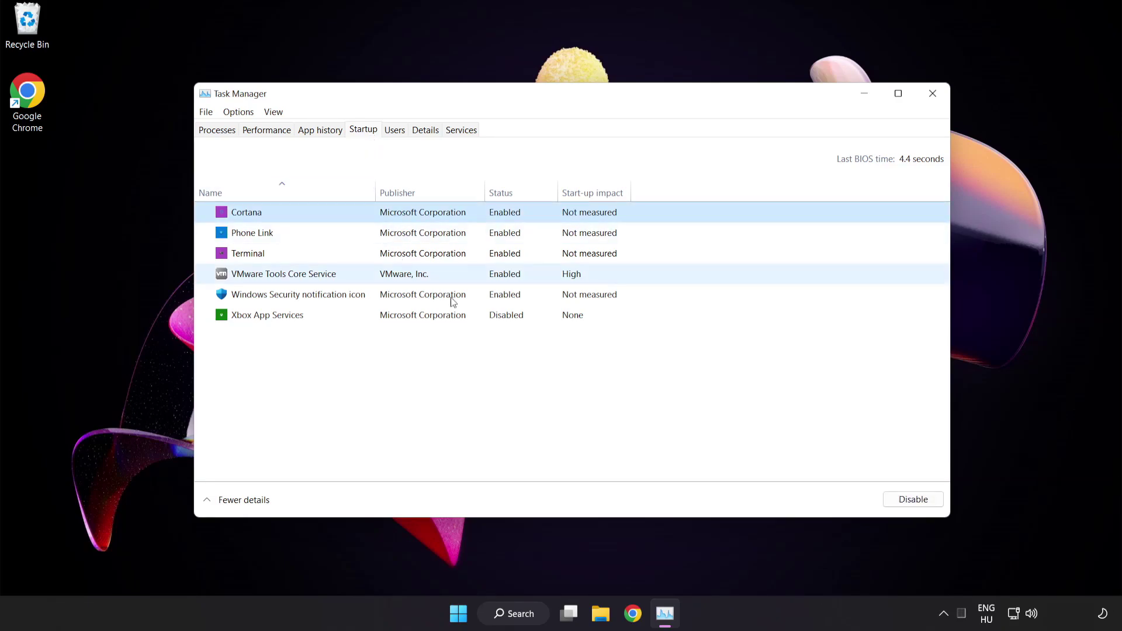
left_click(919, 505)
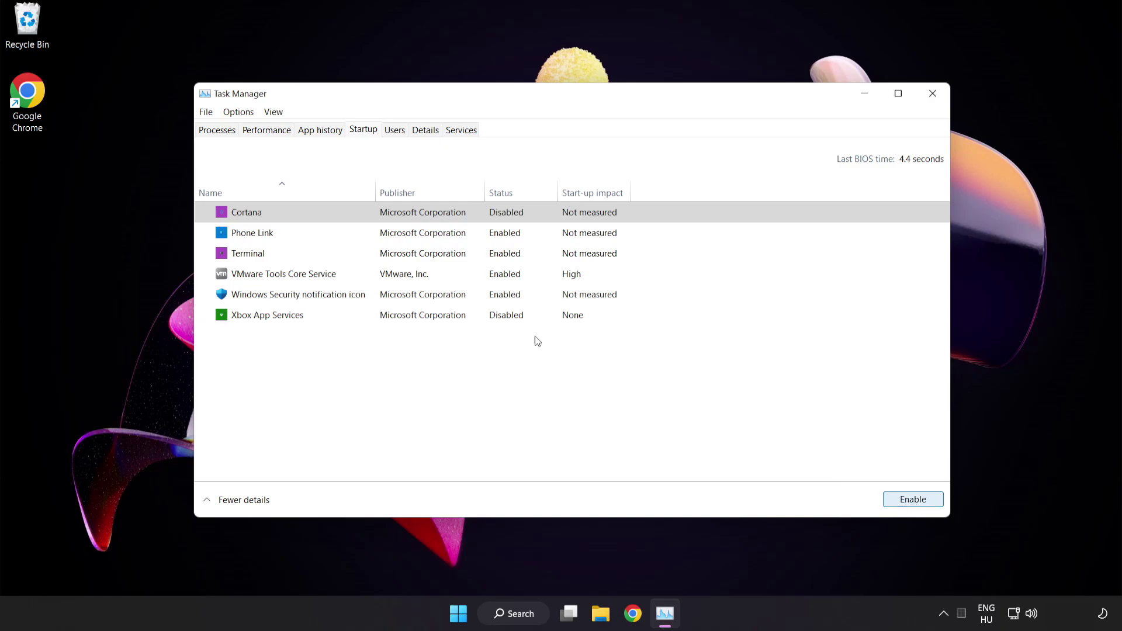
left_click(347, 233)
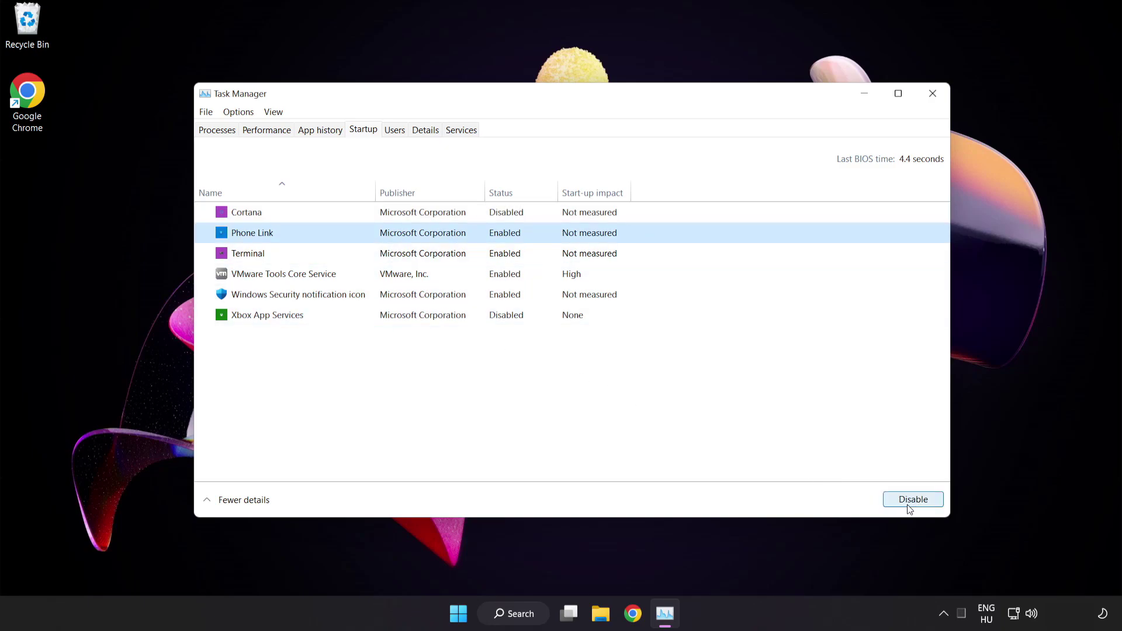
left_click(909, 509)
left_click(356, 255)
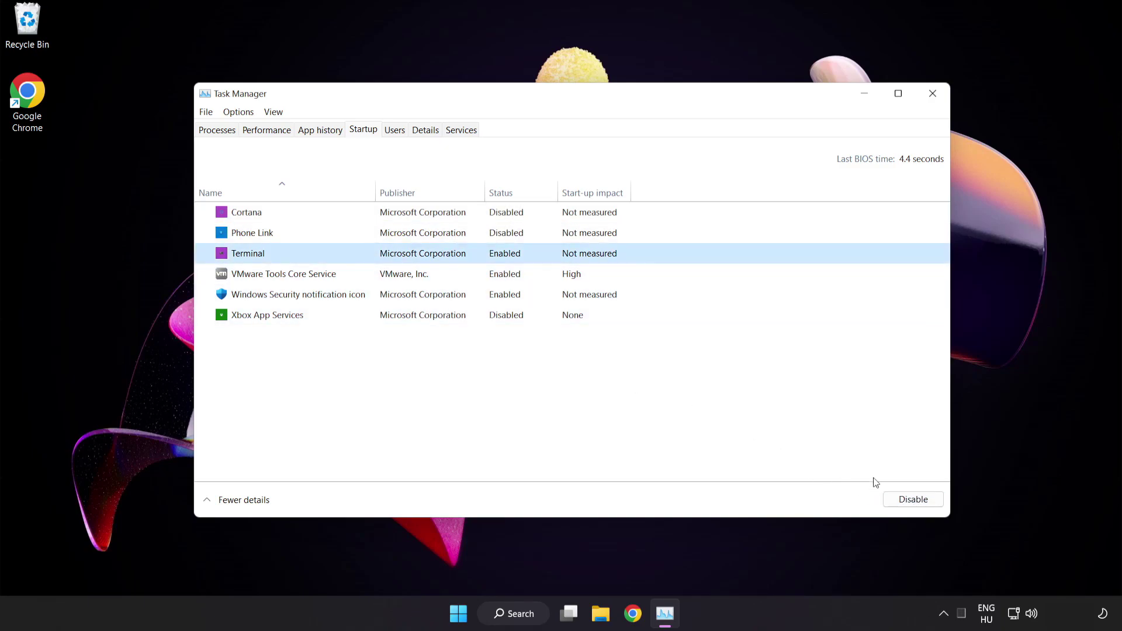
left_click(903, 499)
left_click(383, 295)
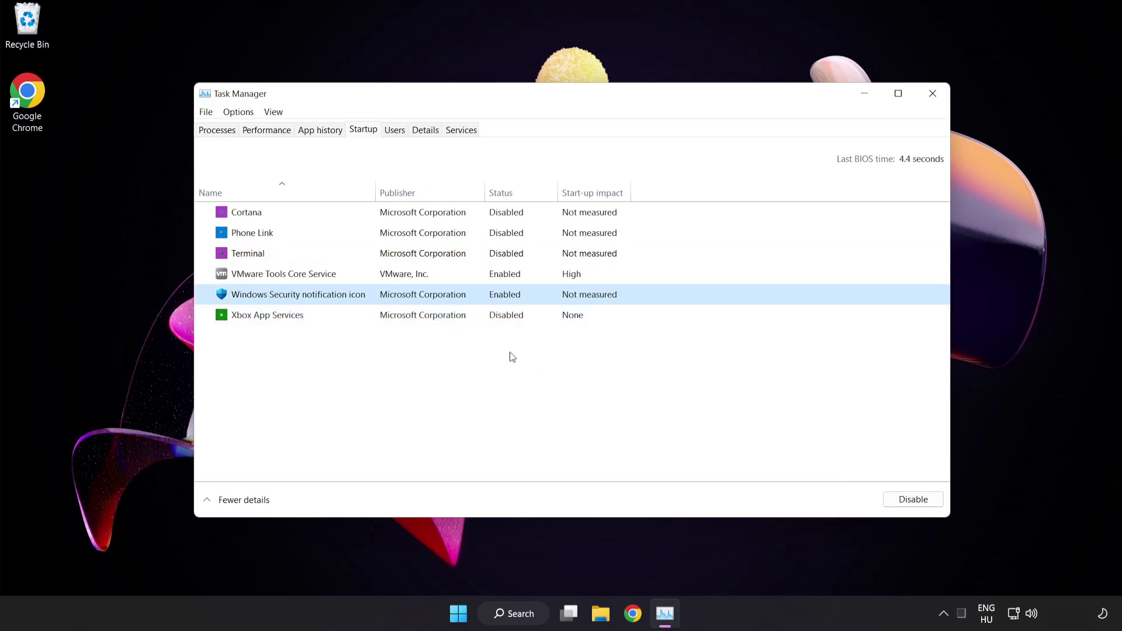
left_click(904, 501)
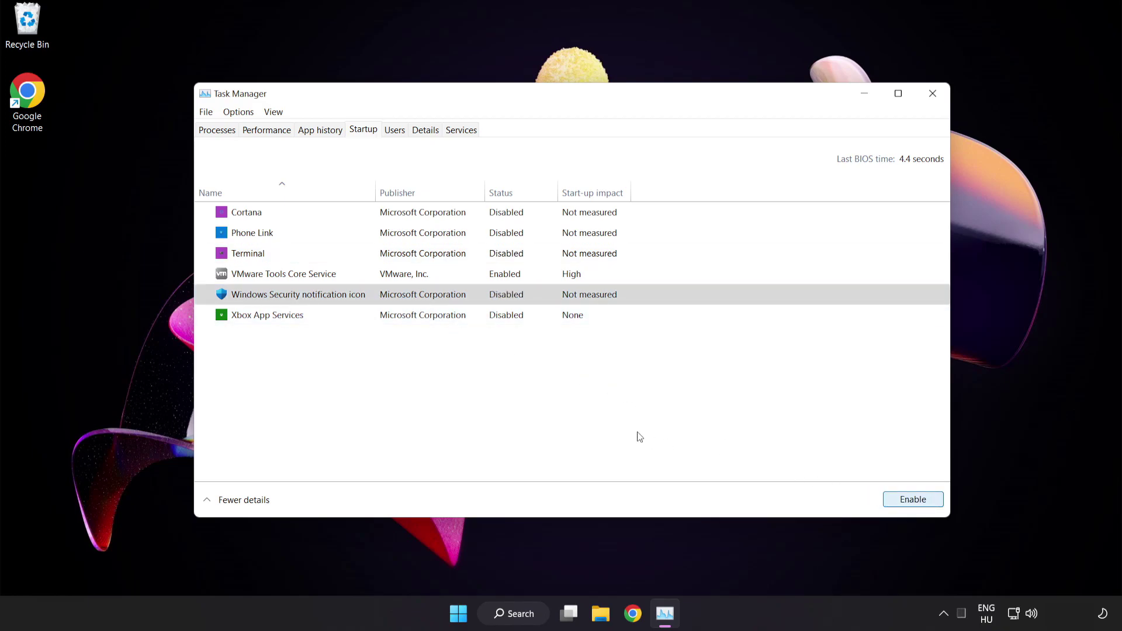
Close Task Manager, return to Chrome, and scroll the DirectX End-User Runtime page to Download.
left_click(933, 95)
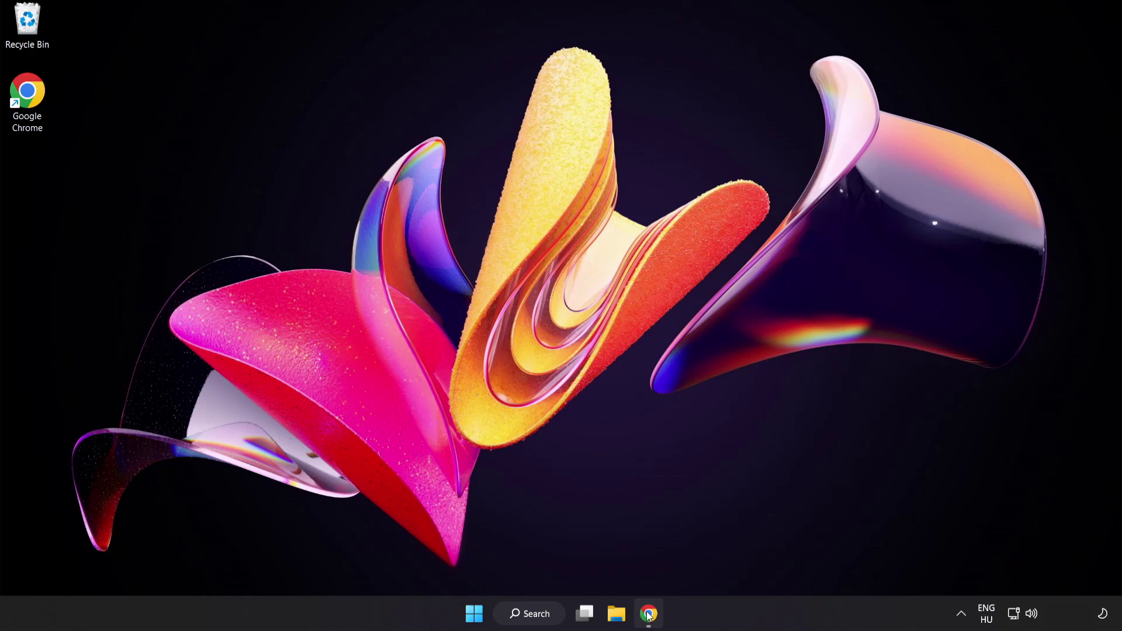
left_click(648, 614)
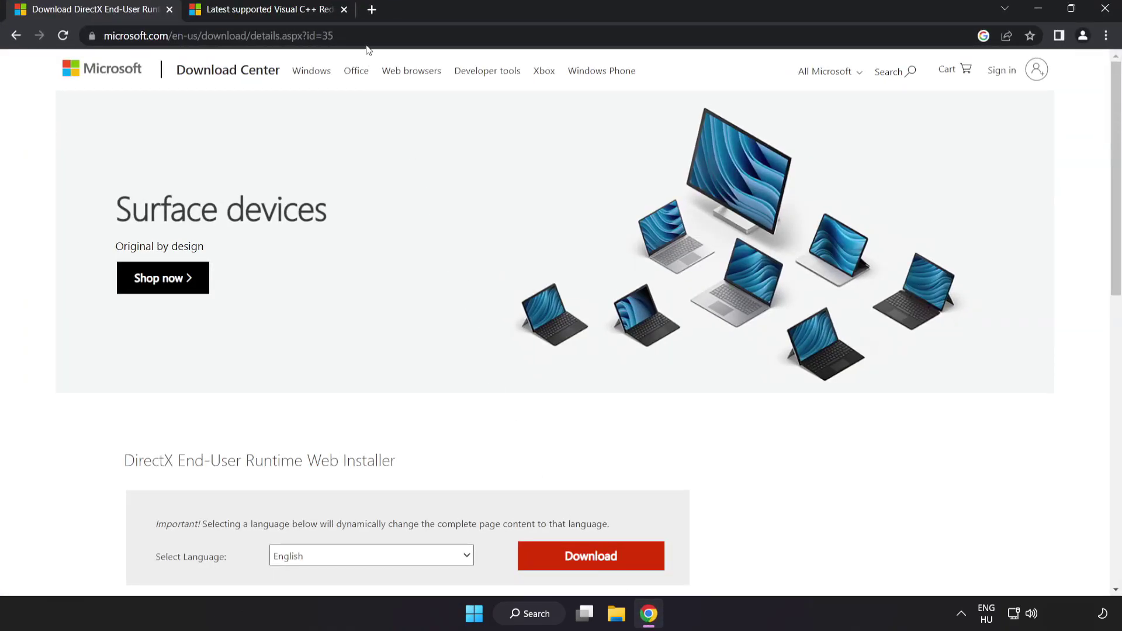
left_click(370, 36)
left_click(477, 36)
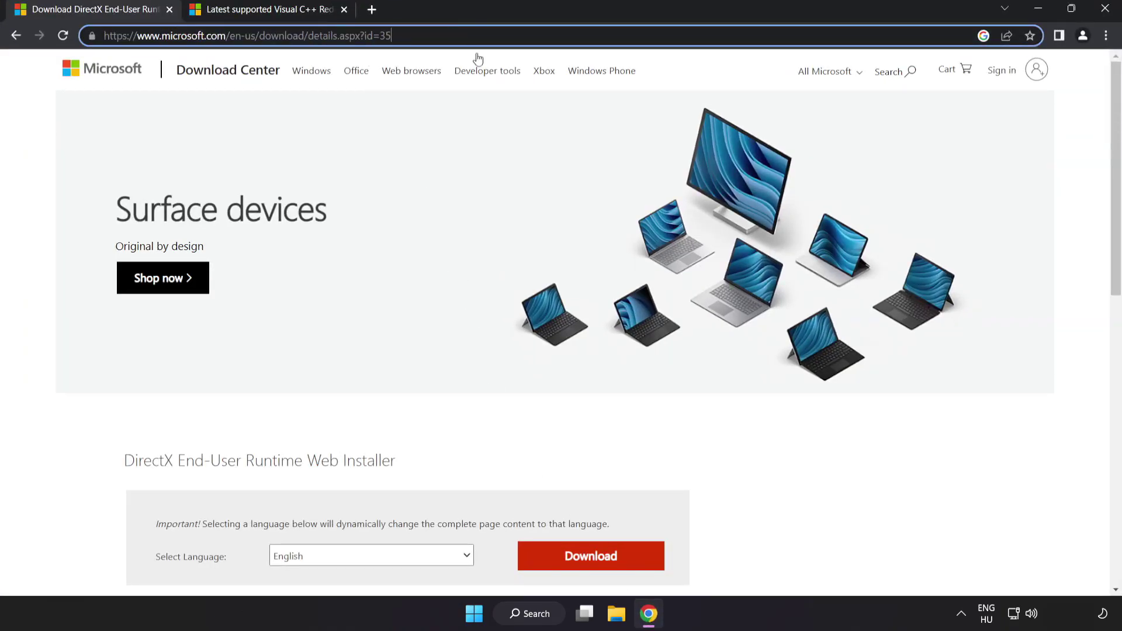
left_click(779, 468)
scroll(771, 462, "down", 2)
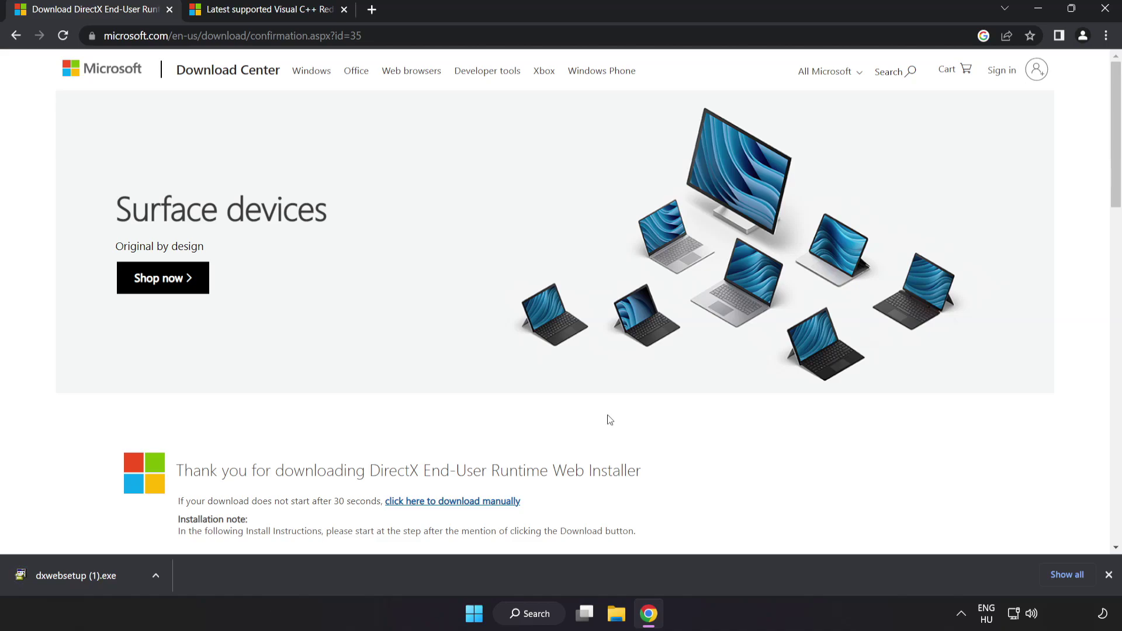
Launch the downloaded DirectX web installer and center its setup window.
left_click(93, 577)
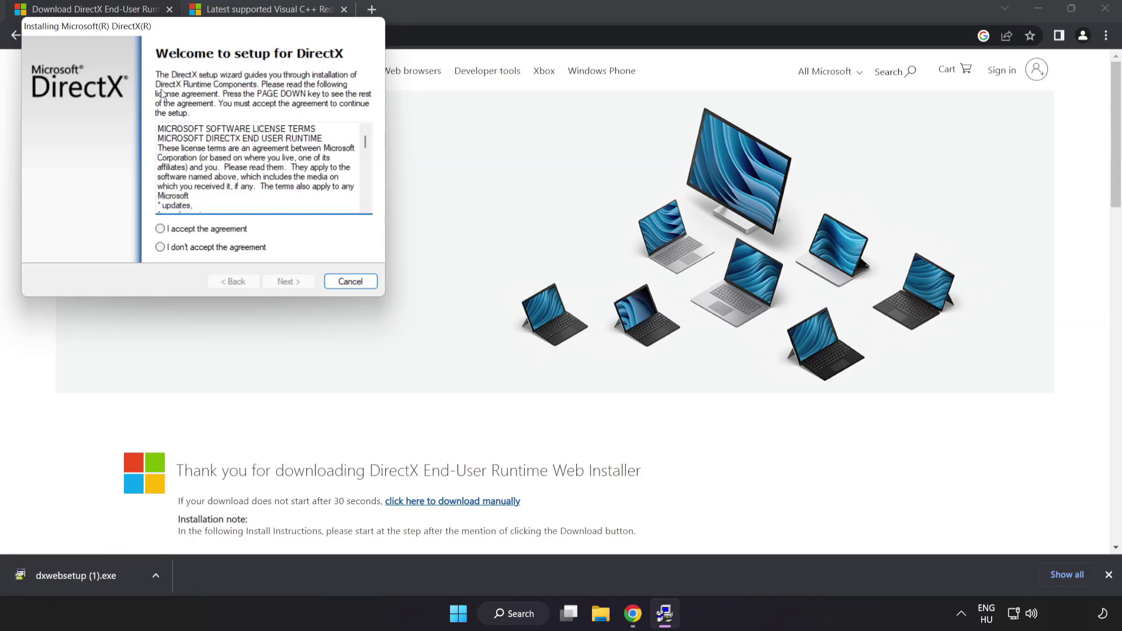
left_click_drag(168, 27, 512, 147)
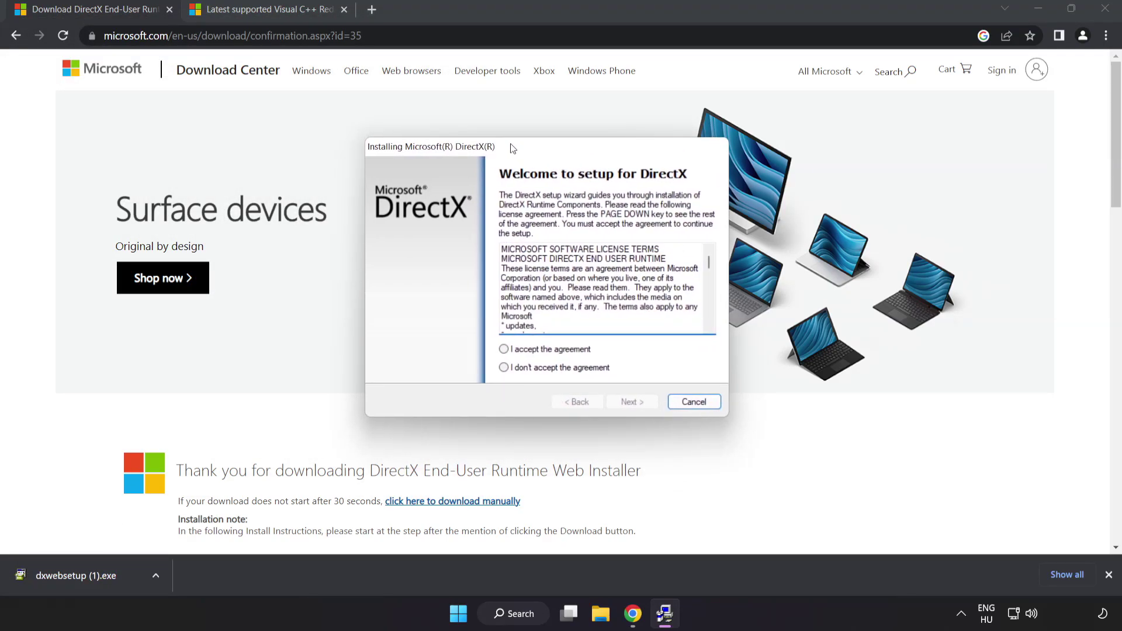
left_click_drag(706, 266, 716, 325)
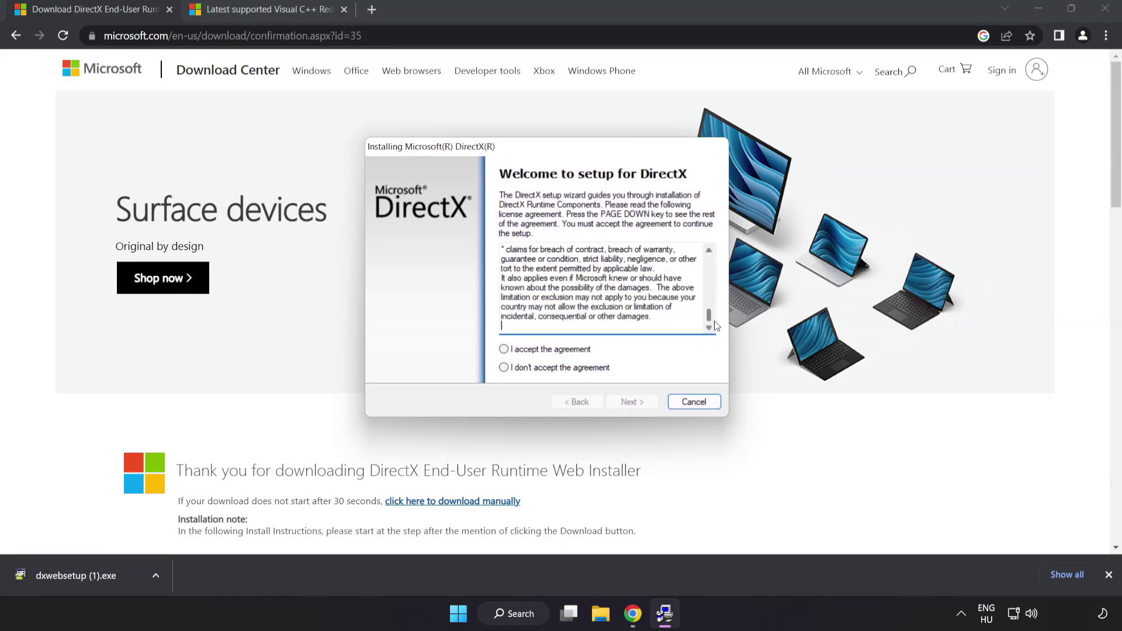
Accept the DirectX licence, decline the Bing Bar, and finish the installation.
left_click(523, 351)
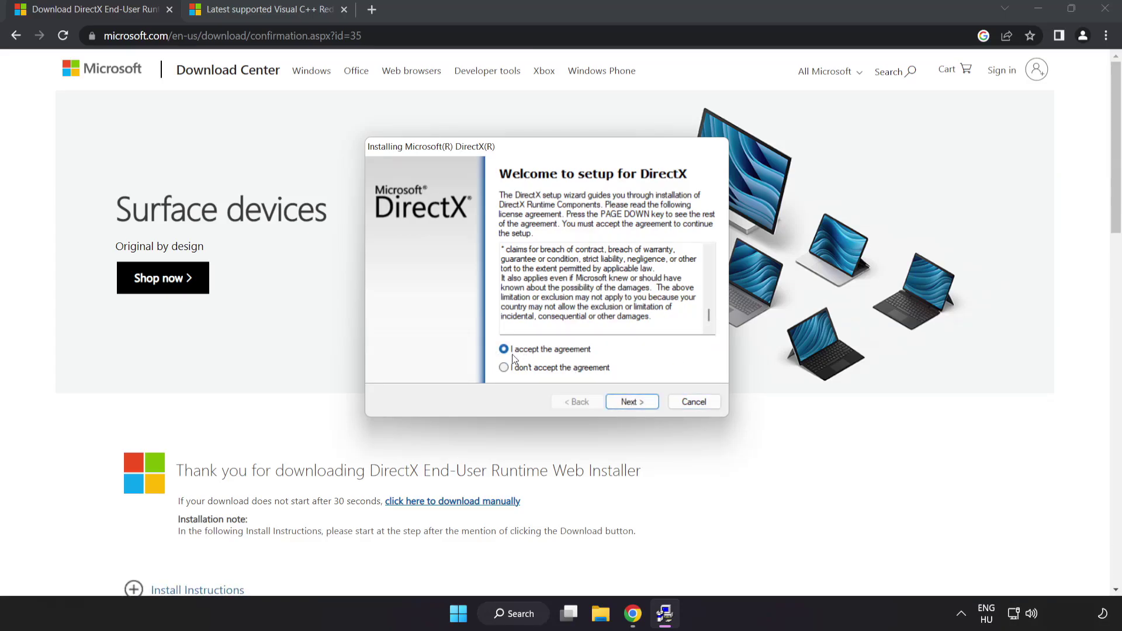
left_click(631, 404)
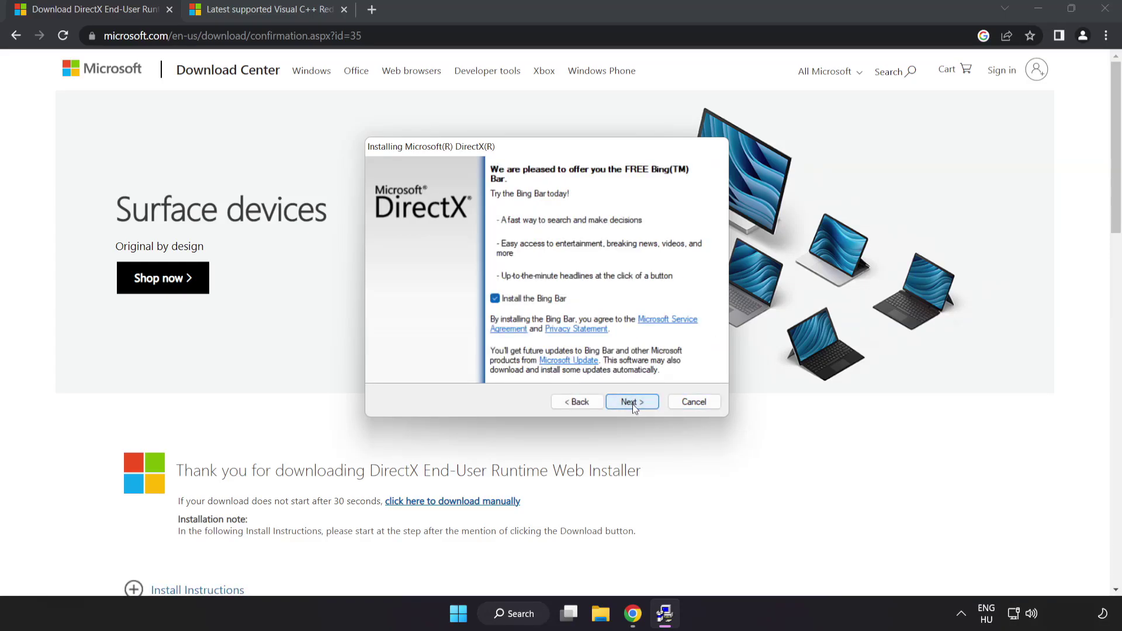
left_click(495, 300)
left_click(636, 402)
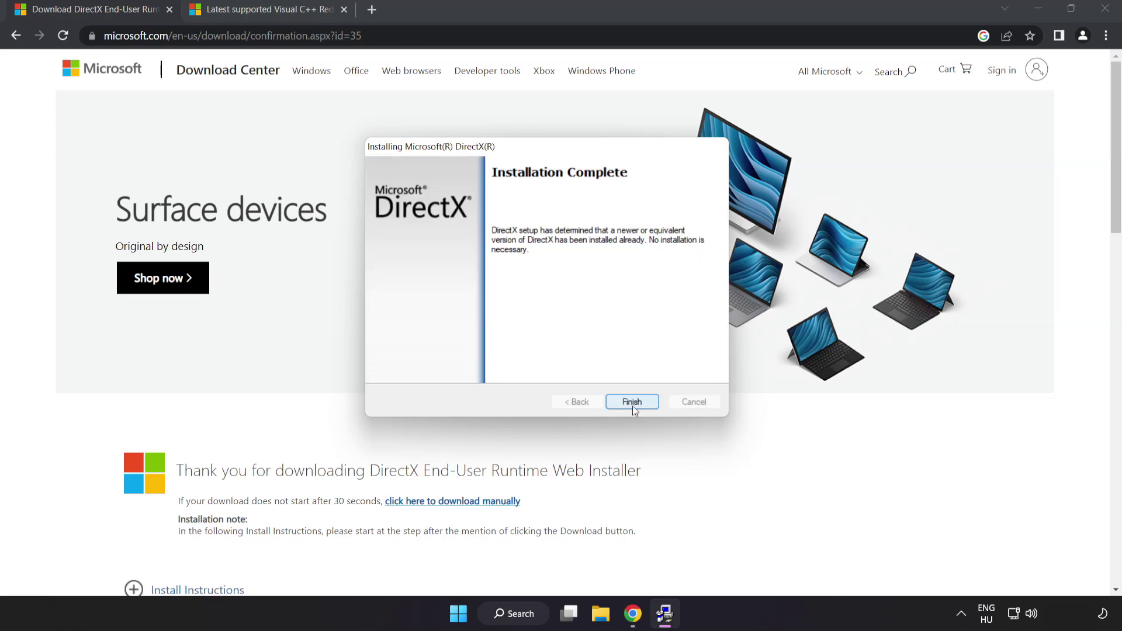
left_click(633, 402)
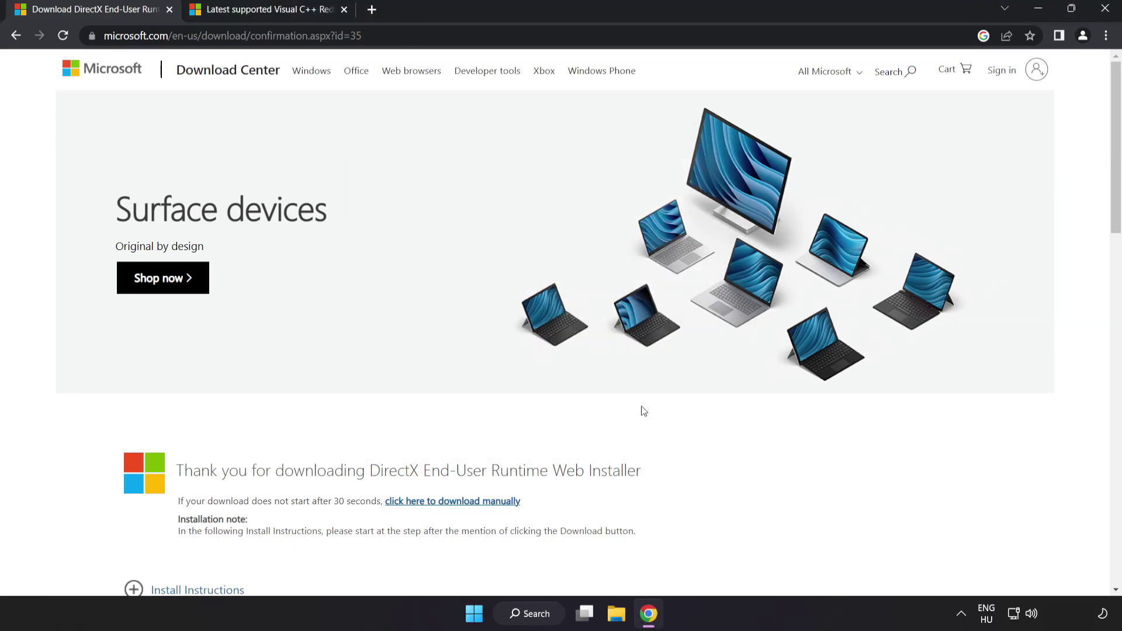
Close the DirectX tab and scroll the Visual C++ Redistributable page to the download table.
left_click(169, 9)
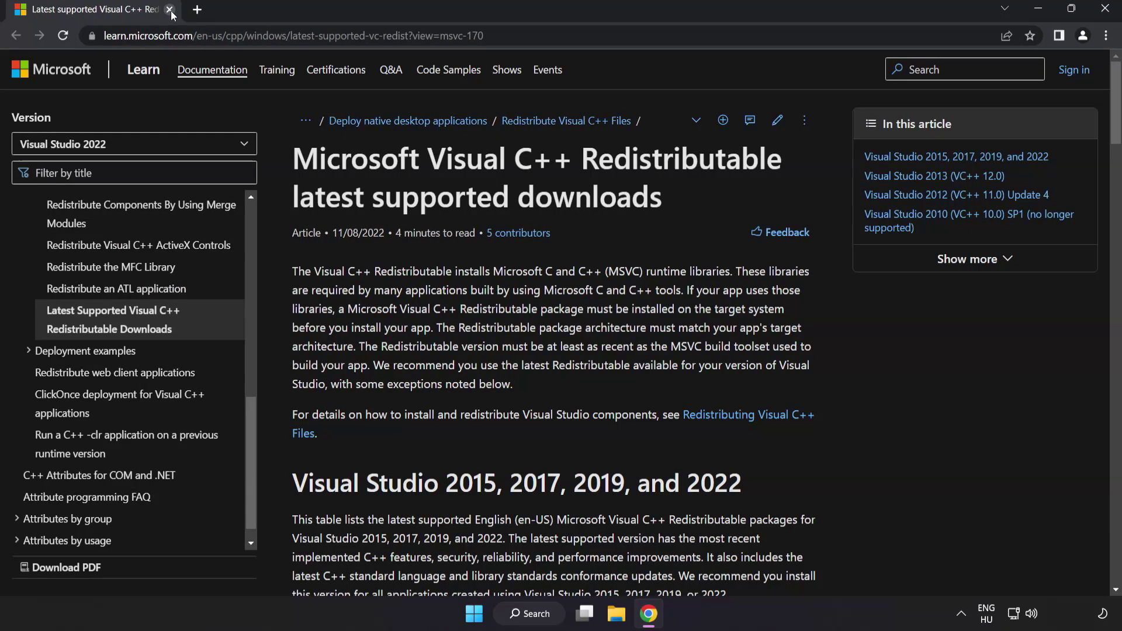
left_click(536, 34)
left_click(535, 34)
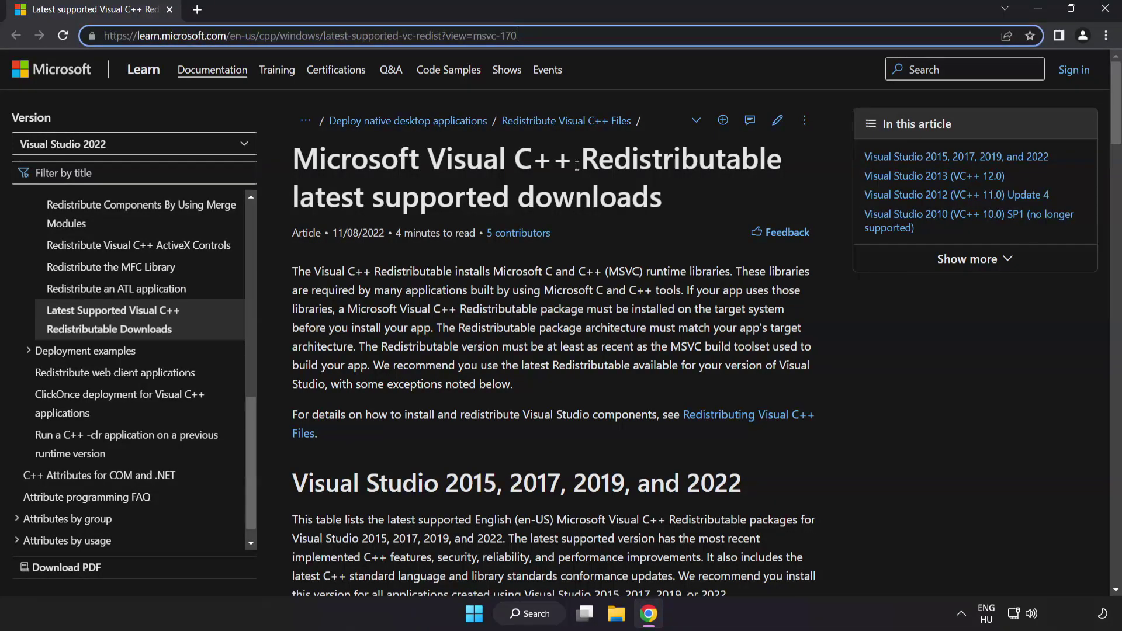
left_click_drag(1112, 115, 1112, 171)
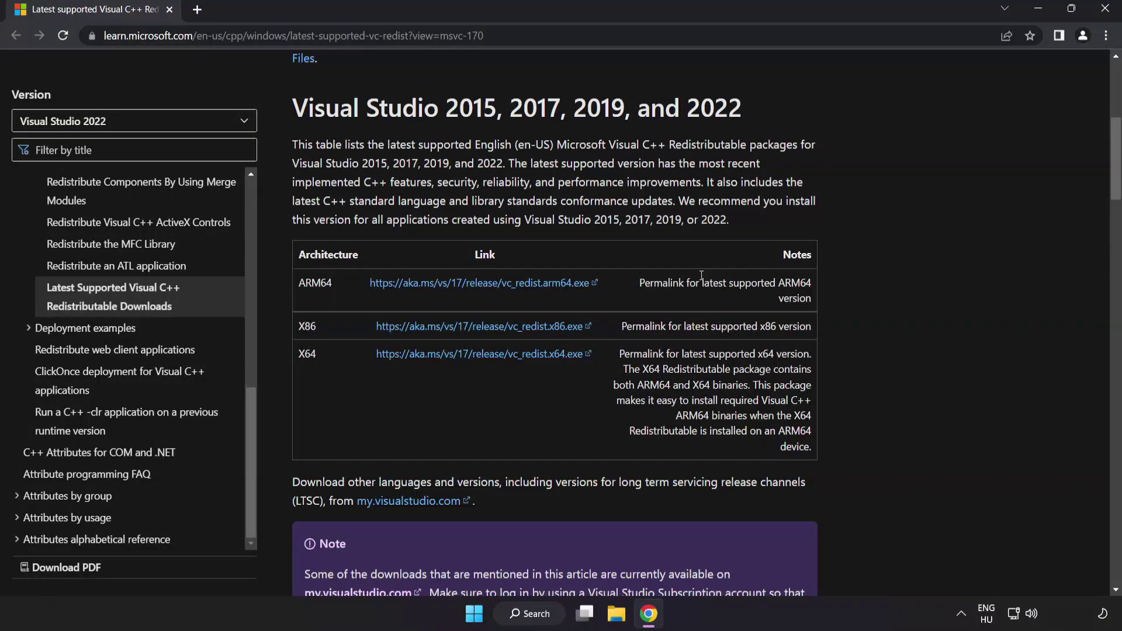
Download the ARM64, x86 and x64 vc_redist installers.
left_click(466, 291)
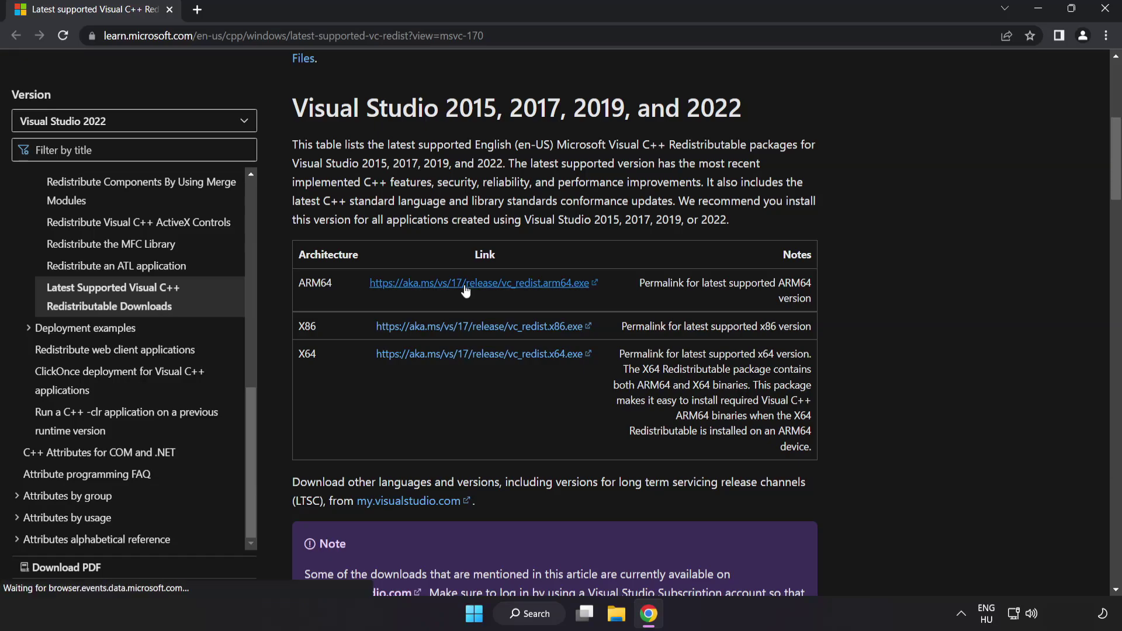
left_click(476, 327)
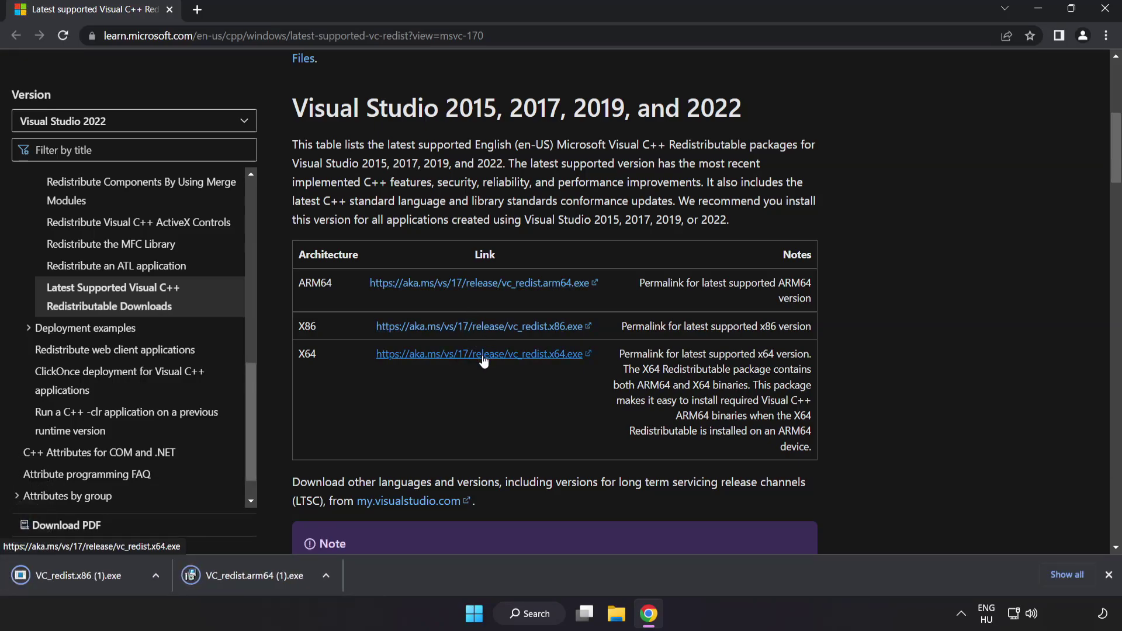
left_click(483, 360)
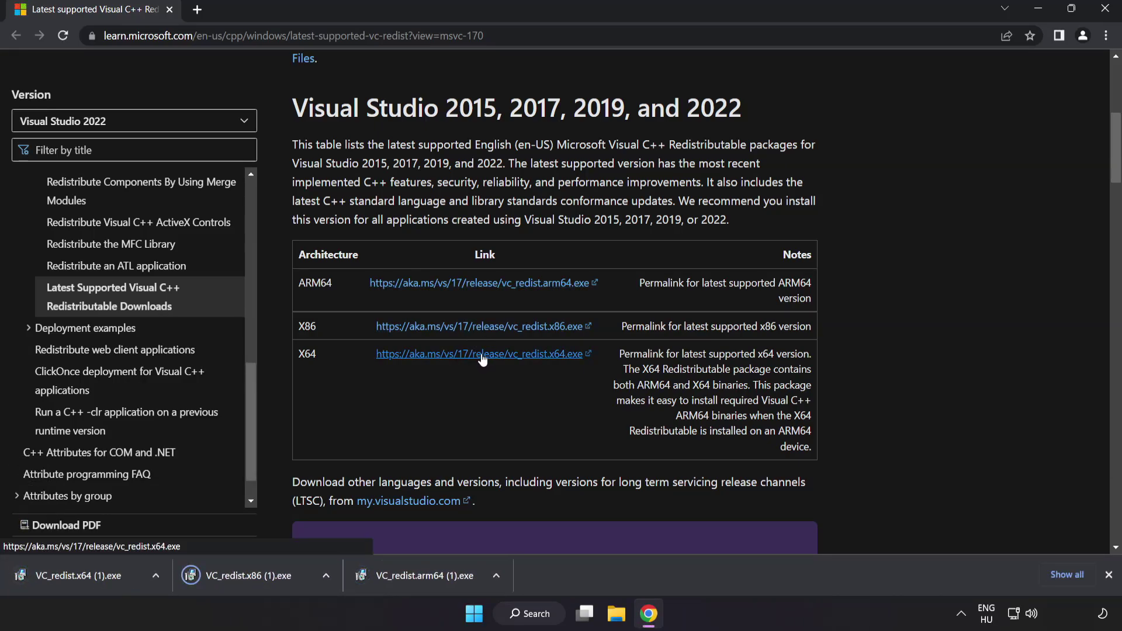
Run the ARM64 VC++ redistributable installer, accept the license, install, and dismiss the failure.
left_click(423, 578)
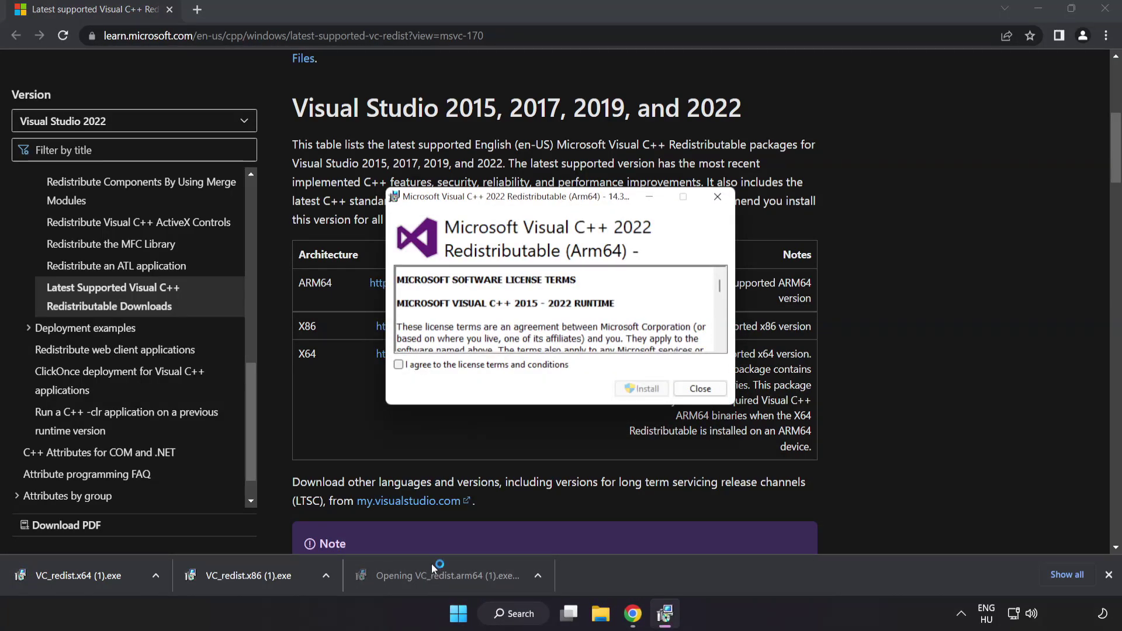
left_click_drag(720, 285, 720, 348)
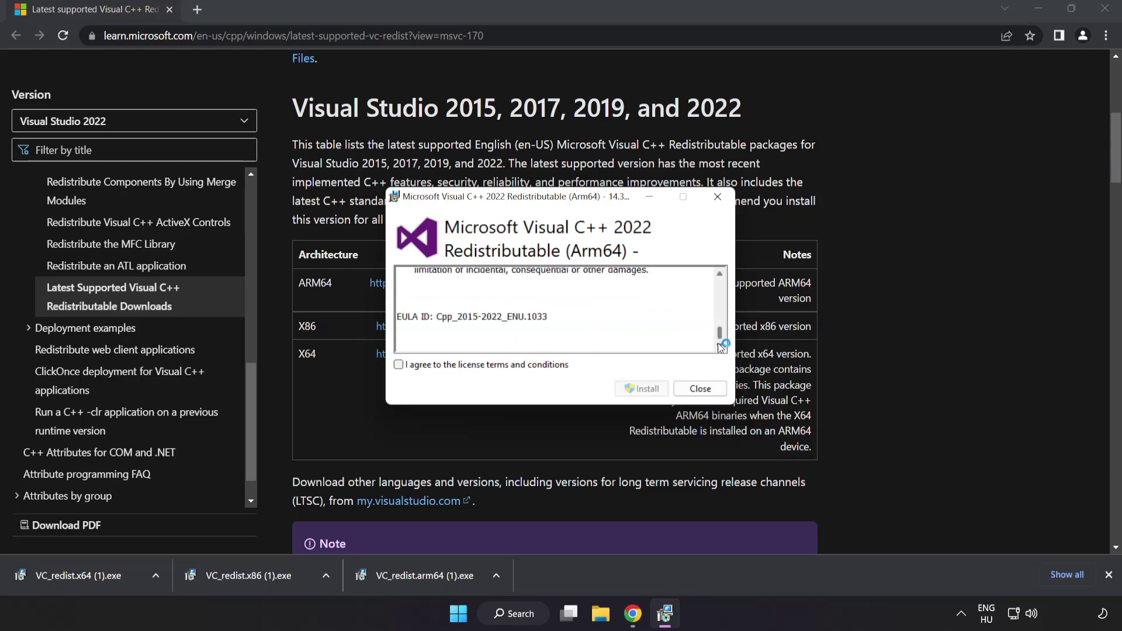
left_click(399, 365)
left_click(642, 392)
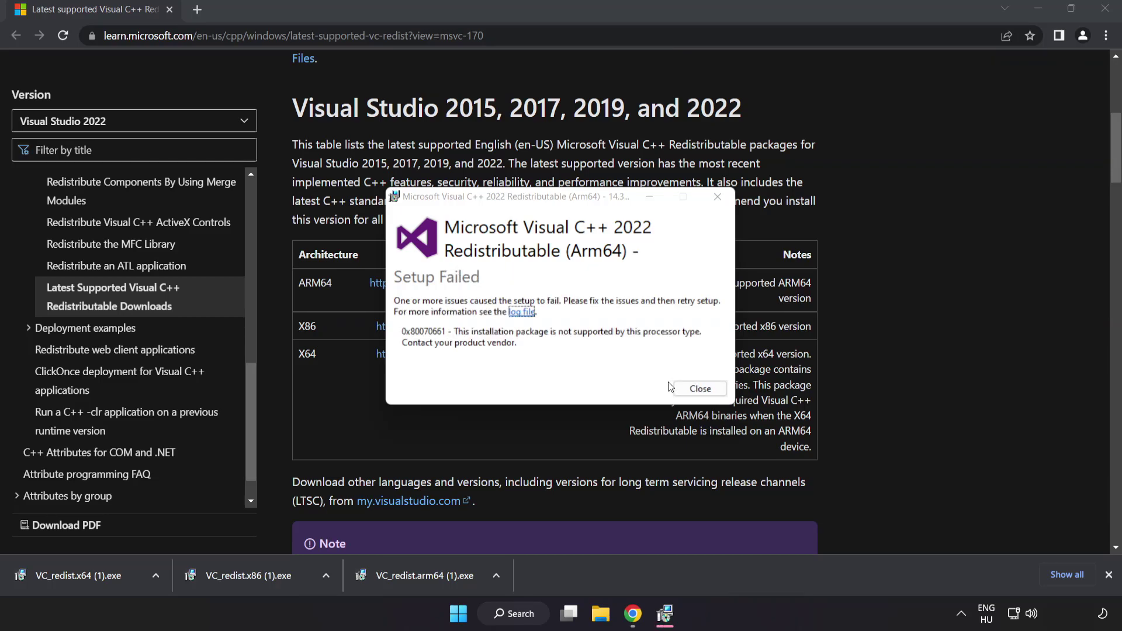
left_click(699, 390)
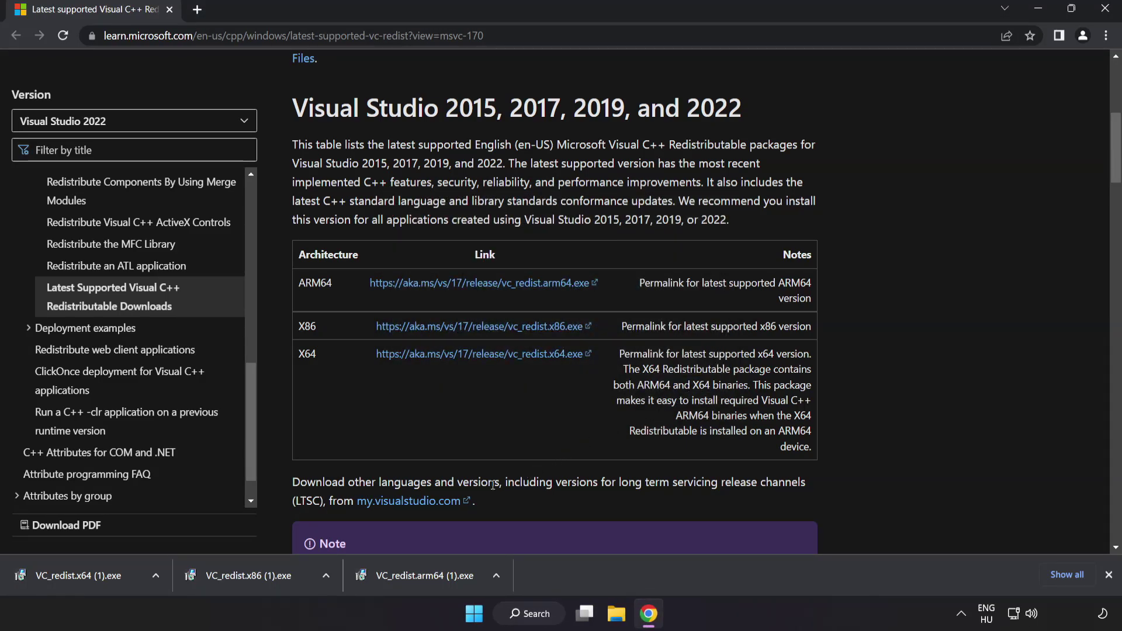
Run the x86 installer (succeeds) and the x64 installer (fails), then close Chrome.
left_click(252, 577)
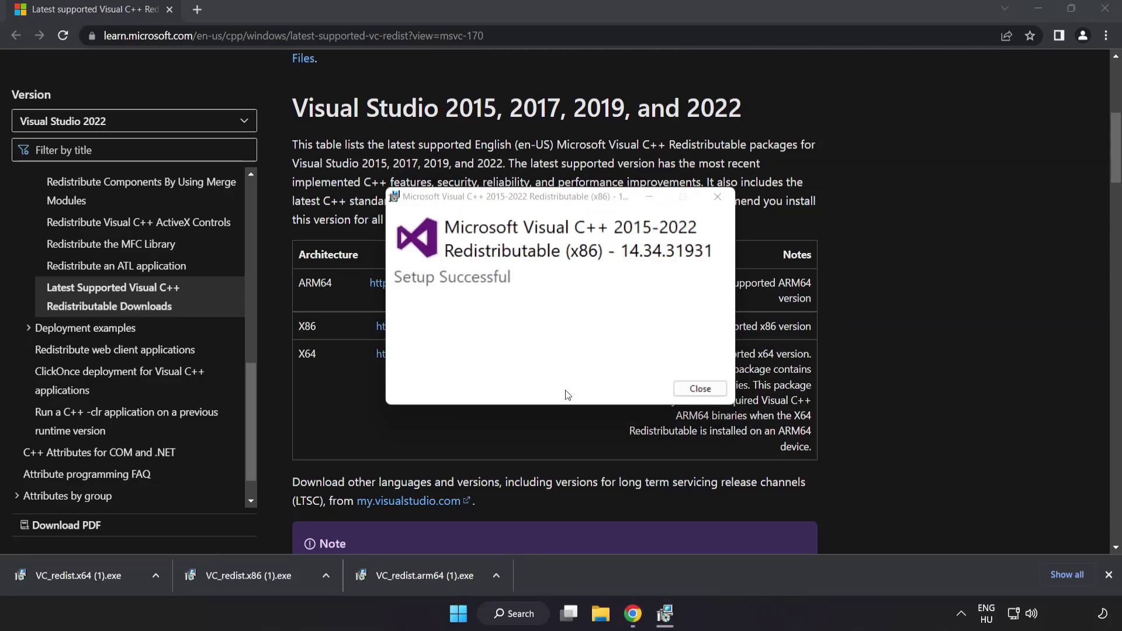
left_click(700, 389)
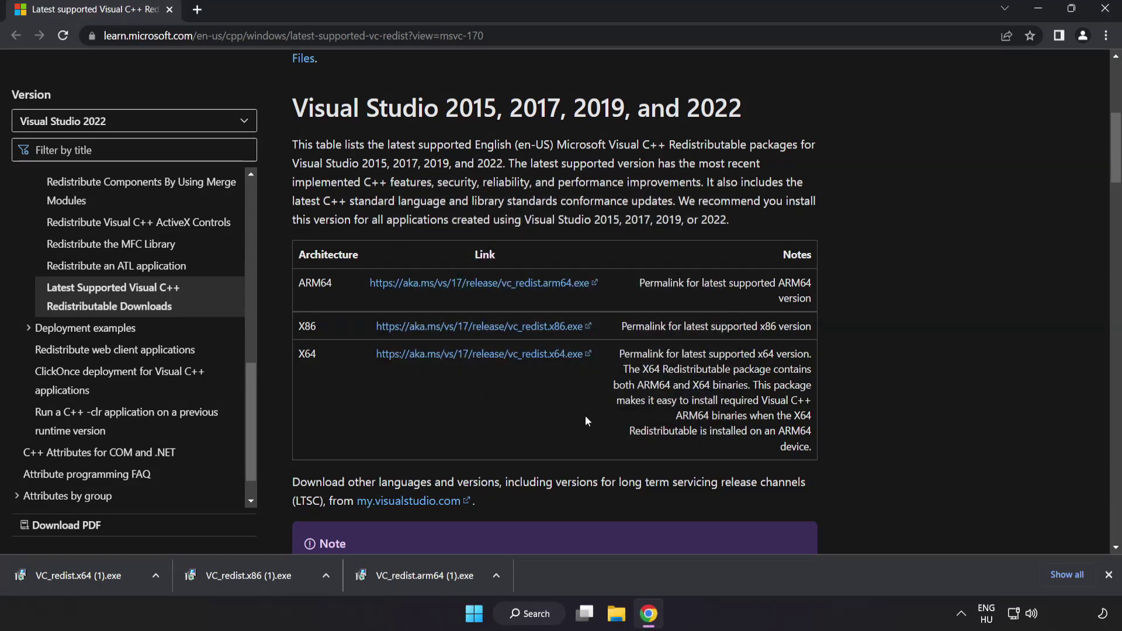
left_click(101, 573)
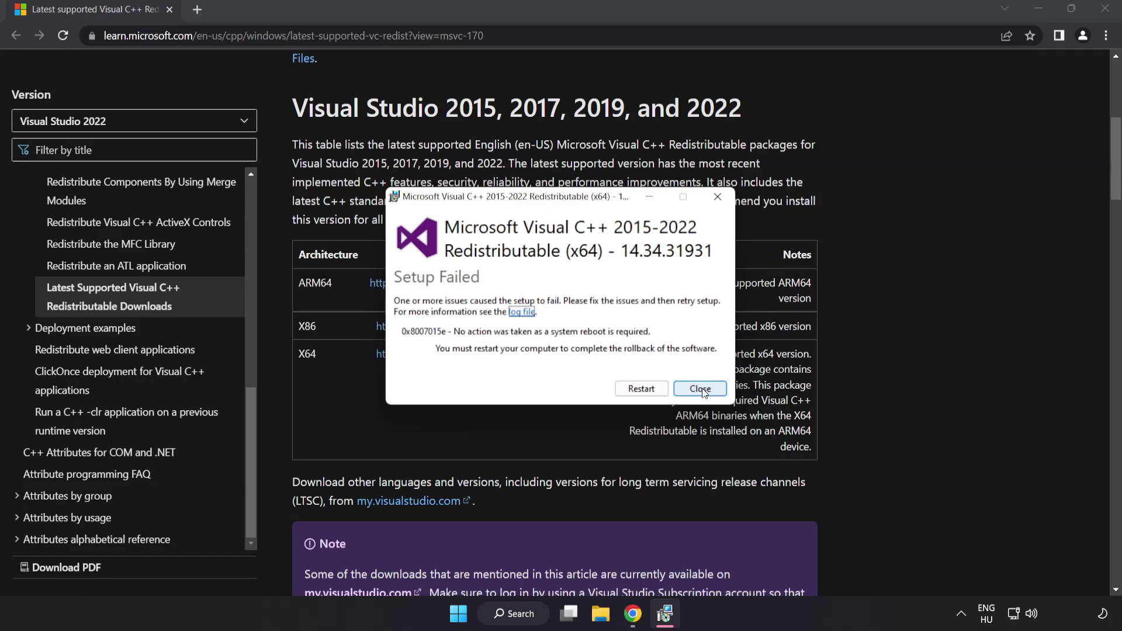
left_click(701, 390)
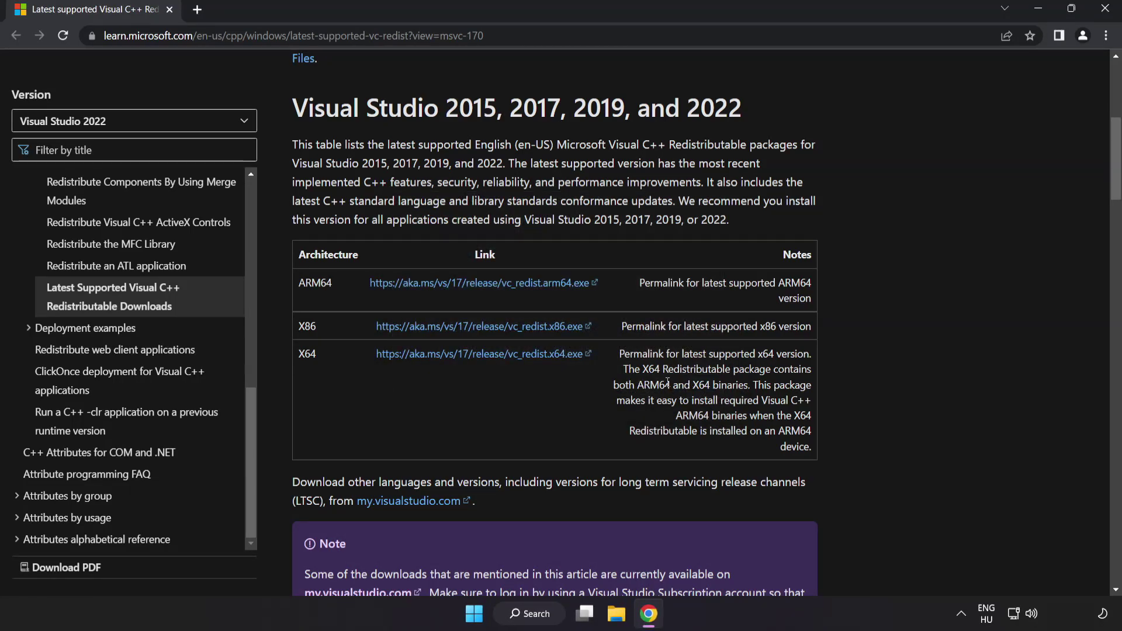
left_click(1103, 15)
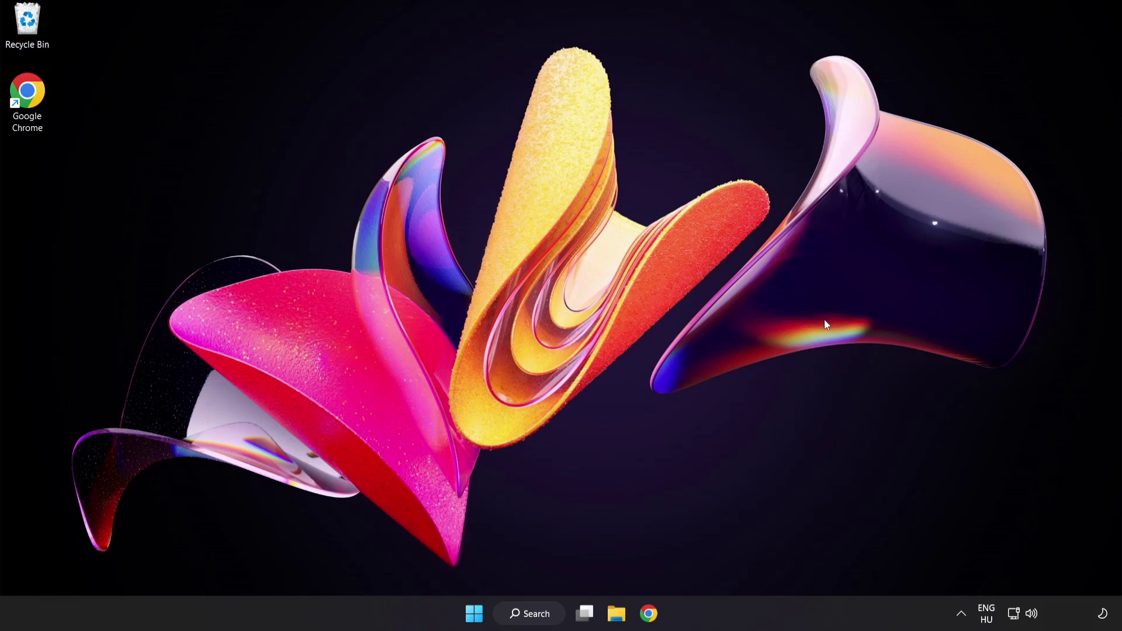
Search for cmd and launch Command Prompt as administrator.
left_click(526, 615)
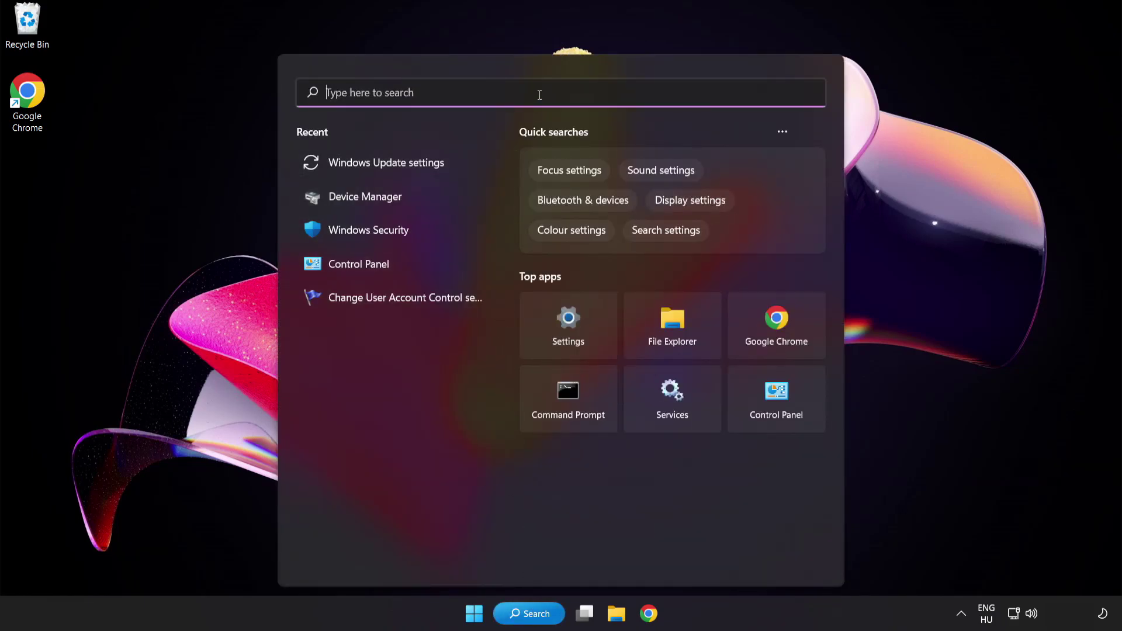
type("cmd")
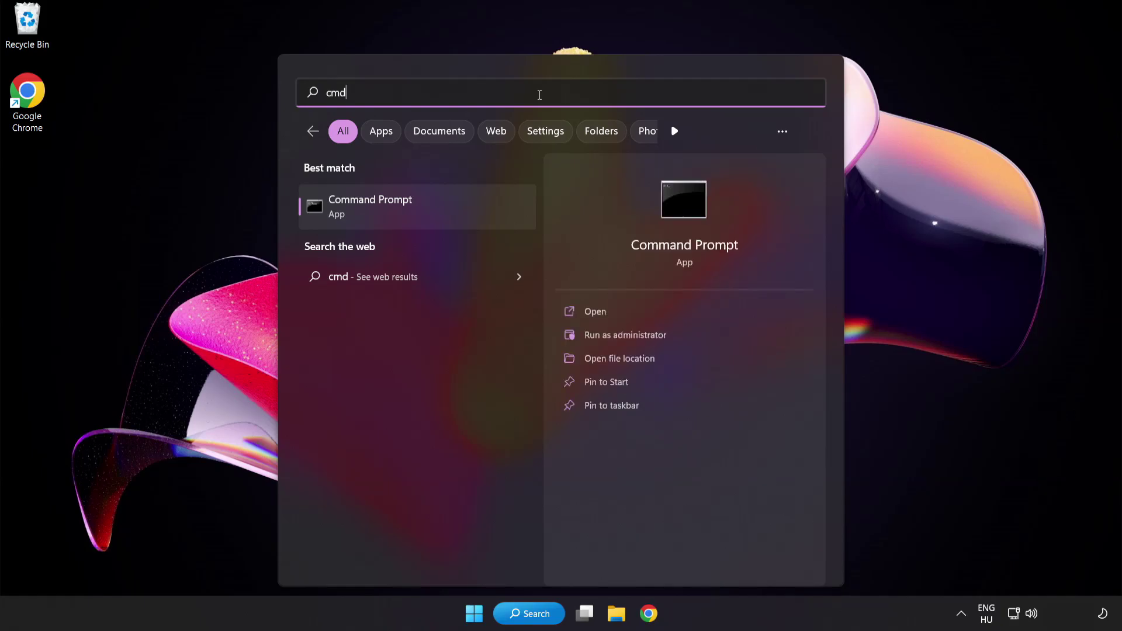
right_click(421, 216)
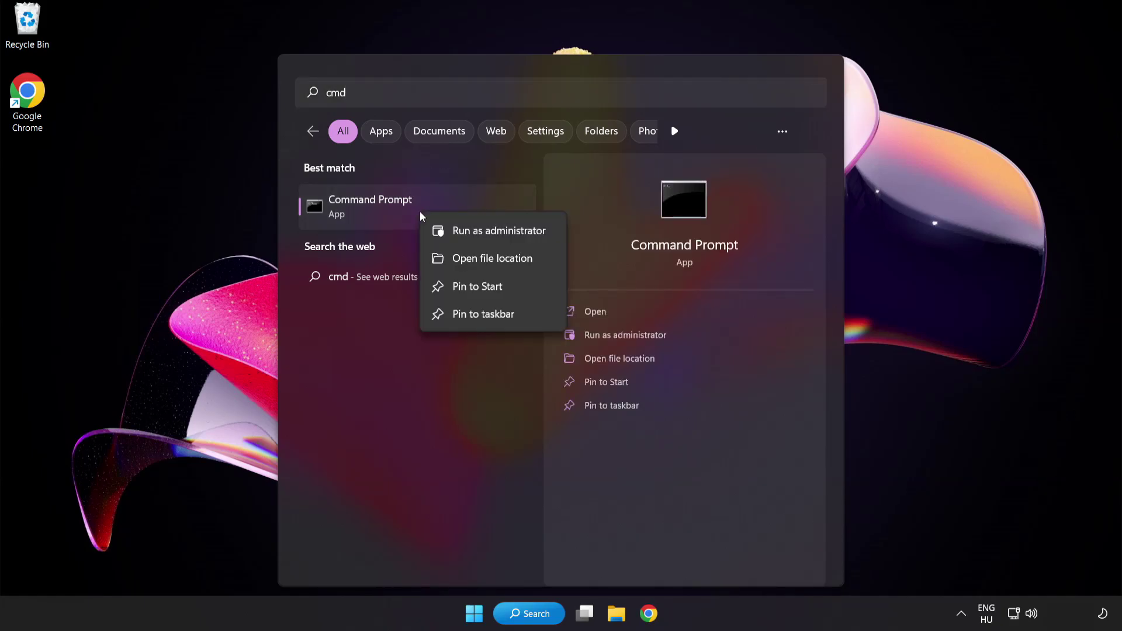
left_click(472, 233)
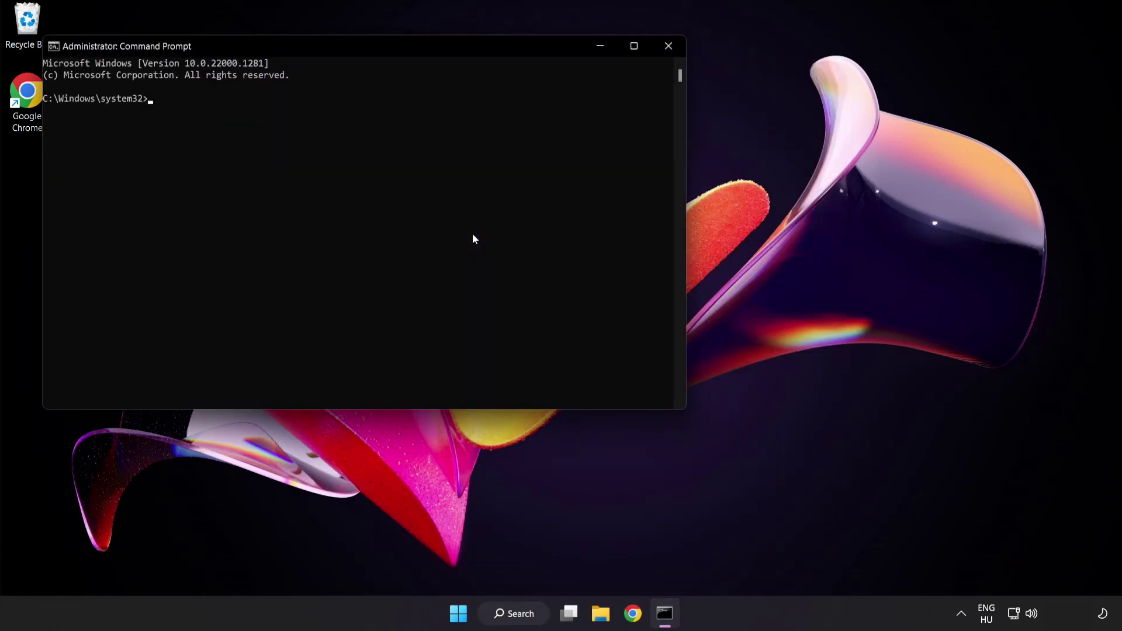
Run sfc /scannow, which finds no integrity violations, then close Command Prompt.
left_click_drag(320, 49, 487, 111)
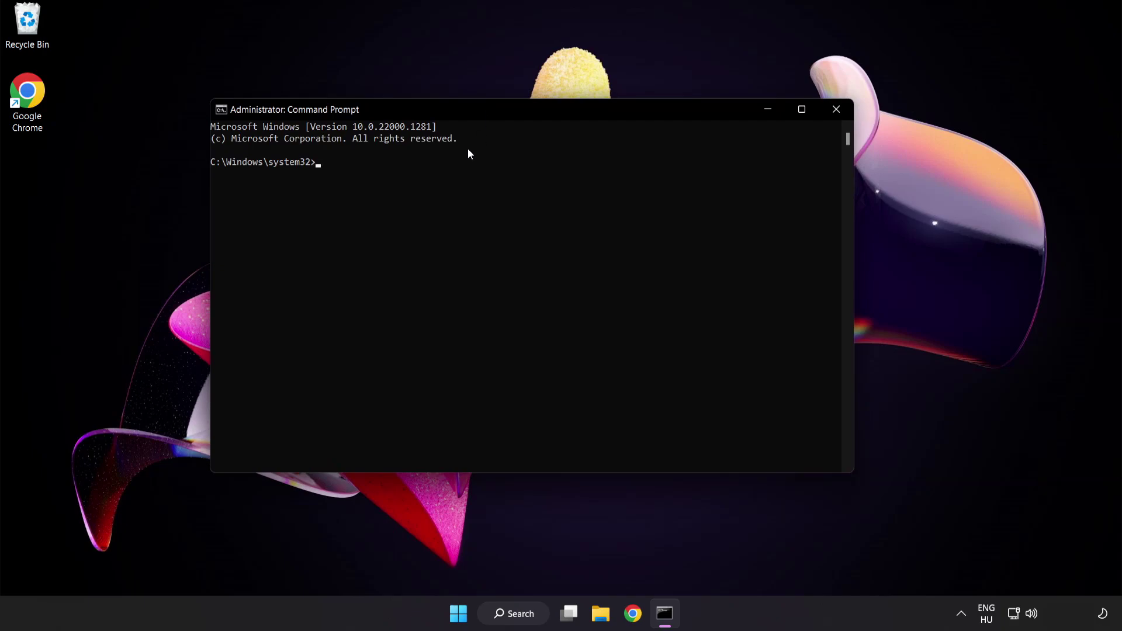
type("sfc ")
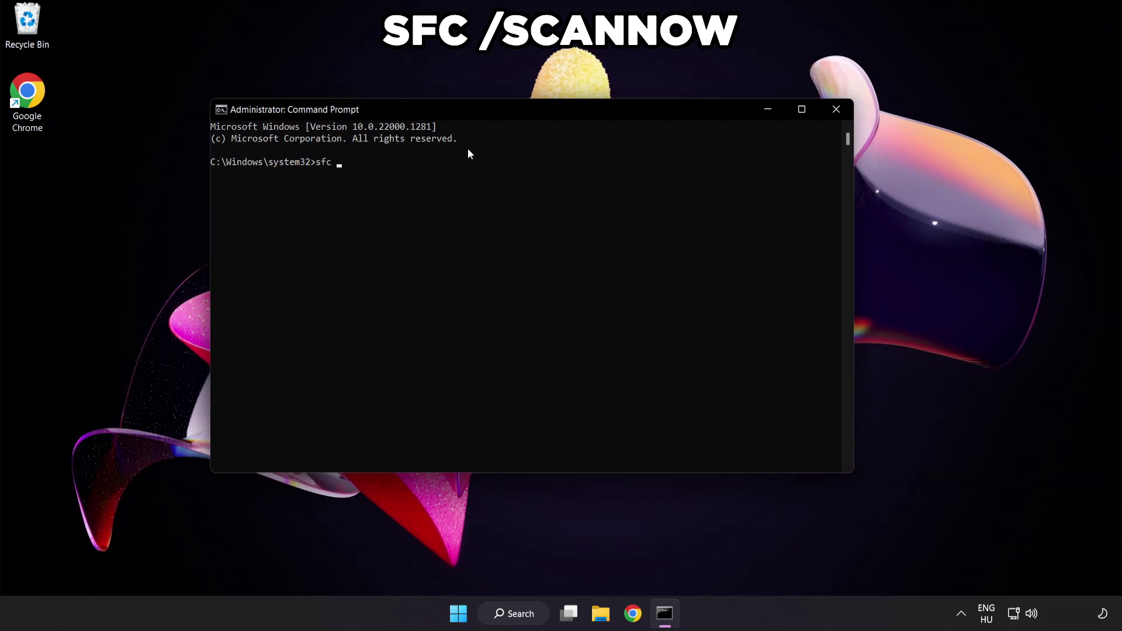
type("/scannow")
key("Return")
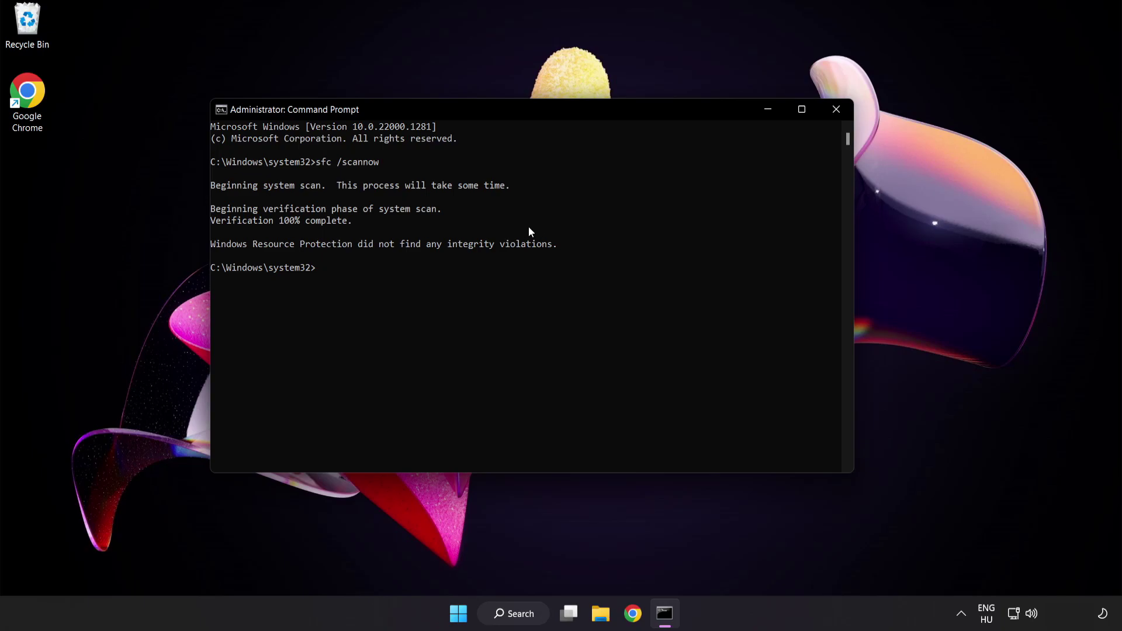
left_click(834, 115)
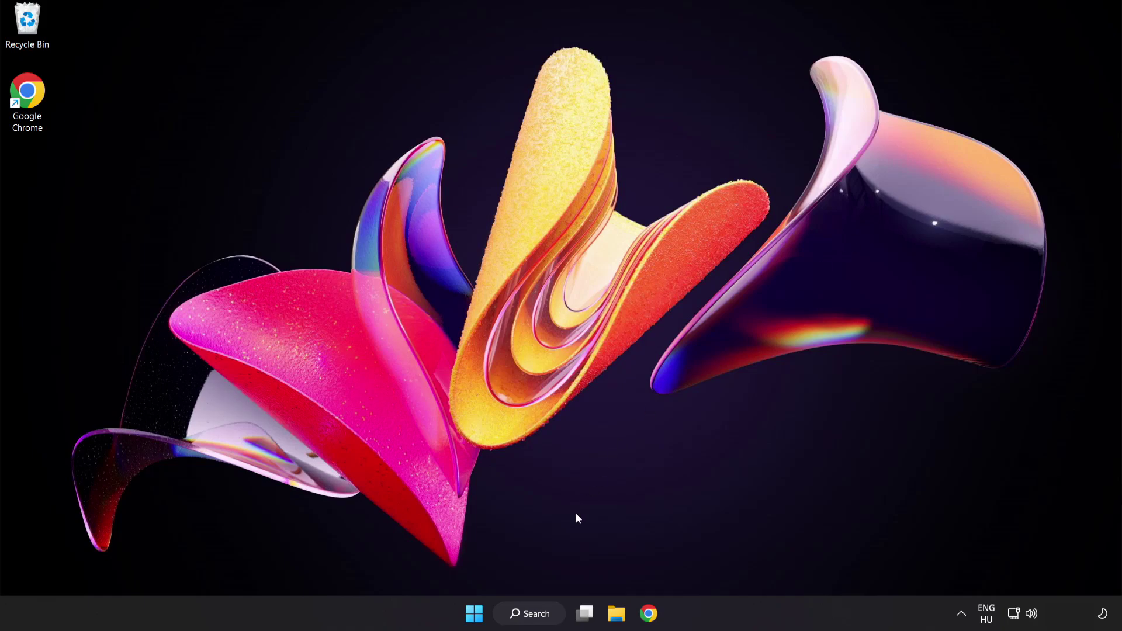
Show the Start menu's power options to reach Restart.
key("super")
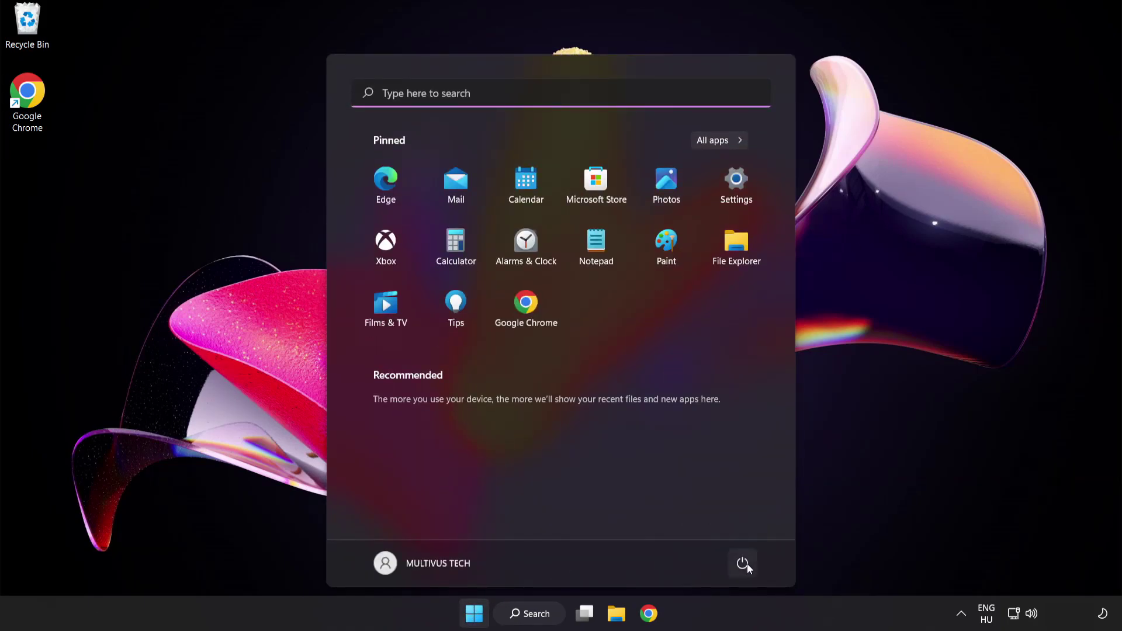
left_click(742, 563)
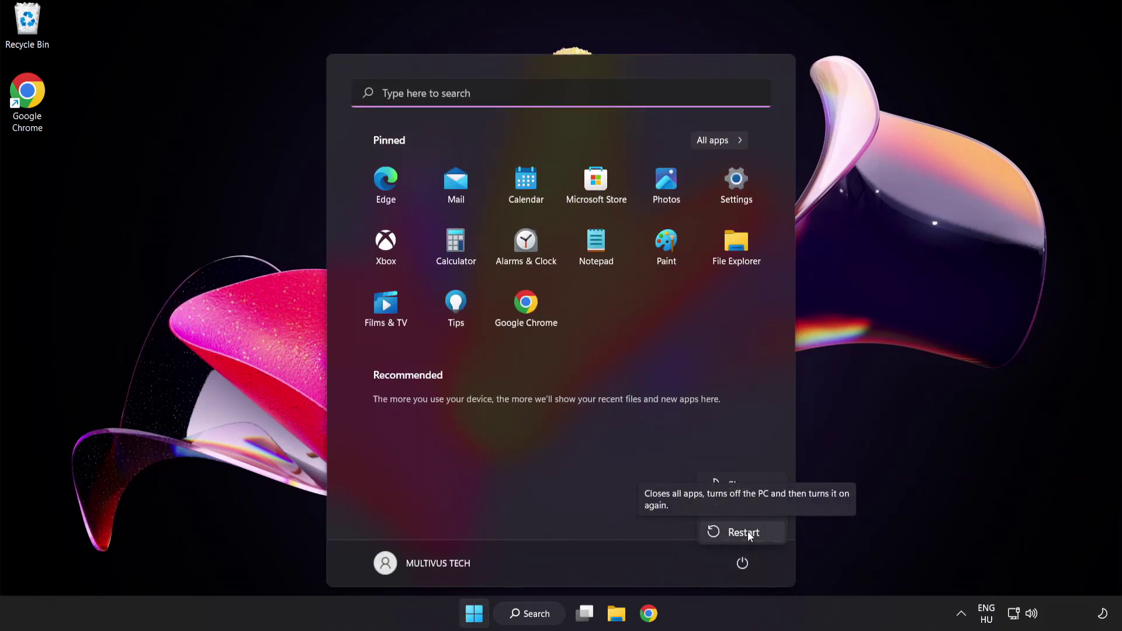